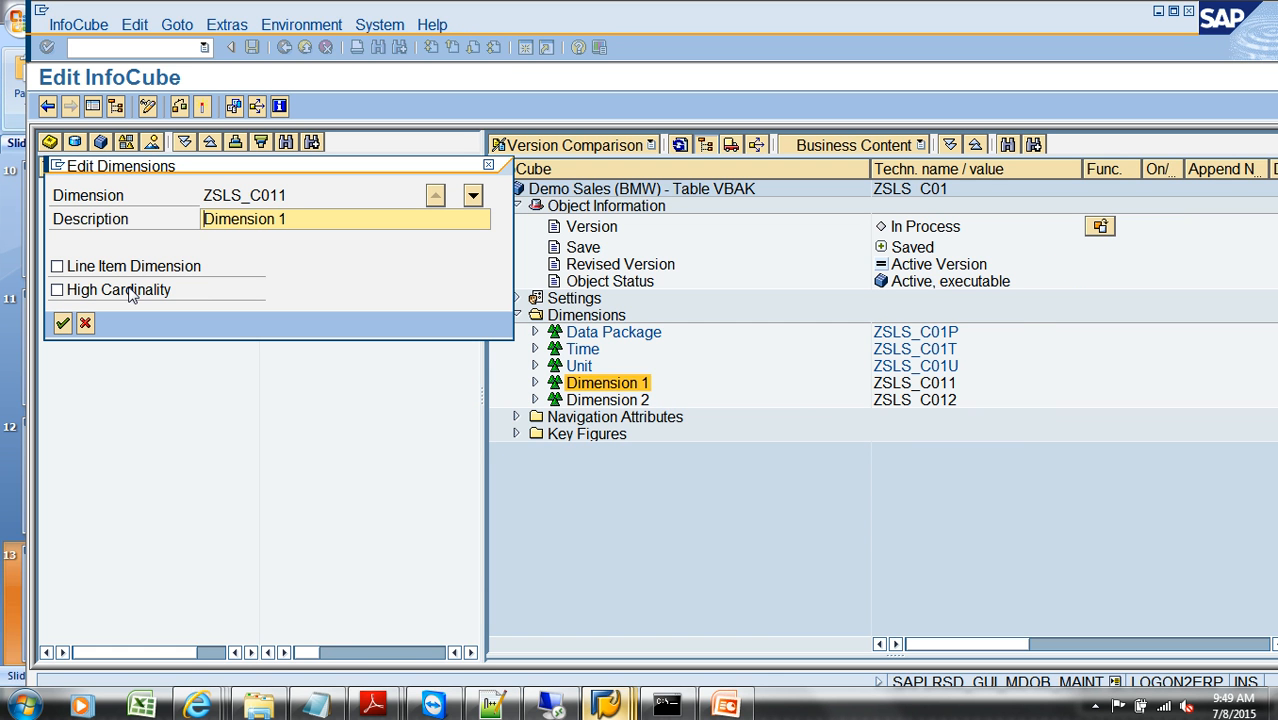
Step: Mark Dimension 1 of the Demo Sales InfoCube as High Cardinality and activate the InfoCube
click(129, 292)
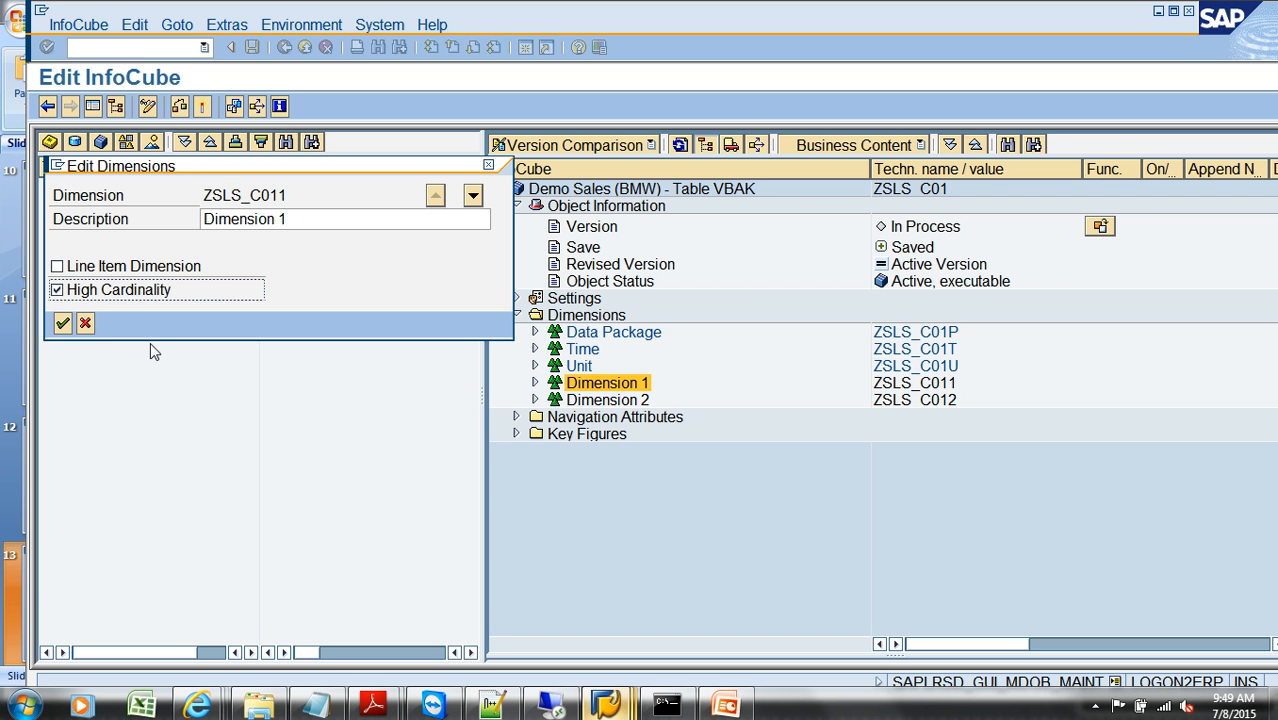
click(121, 300)
click(129, 297)
click(62, 322)
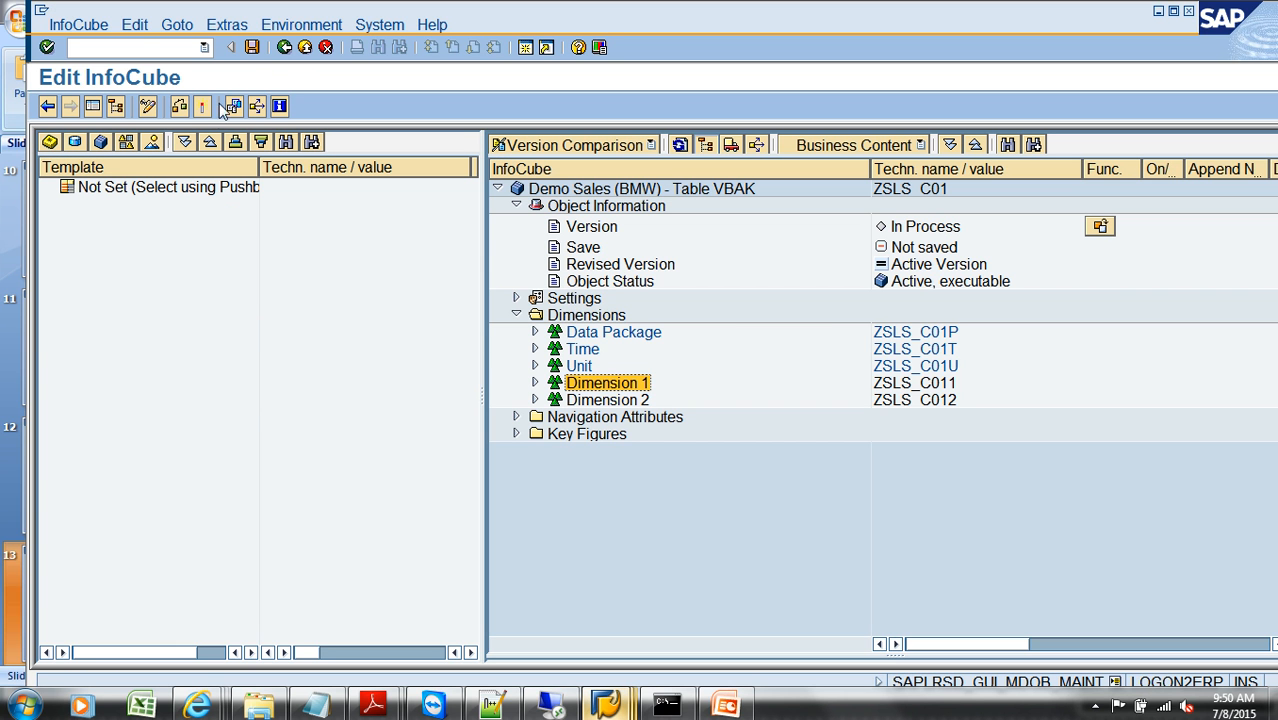
click(203, 106)
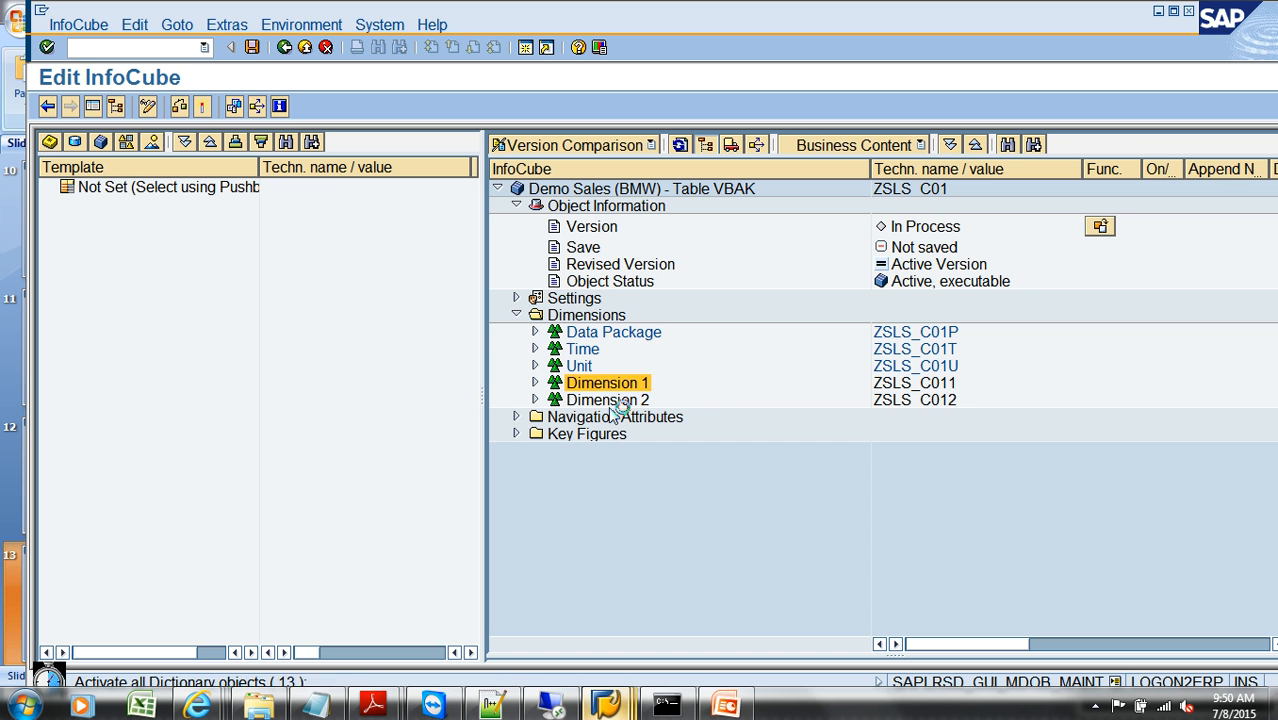
Step: Return to the modeling workbench and open the performance settings for managing the Demo Sales (BMW) InfoCube, with the navigation tree hidden
click(305, 48)
right_click(373, 298)
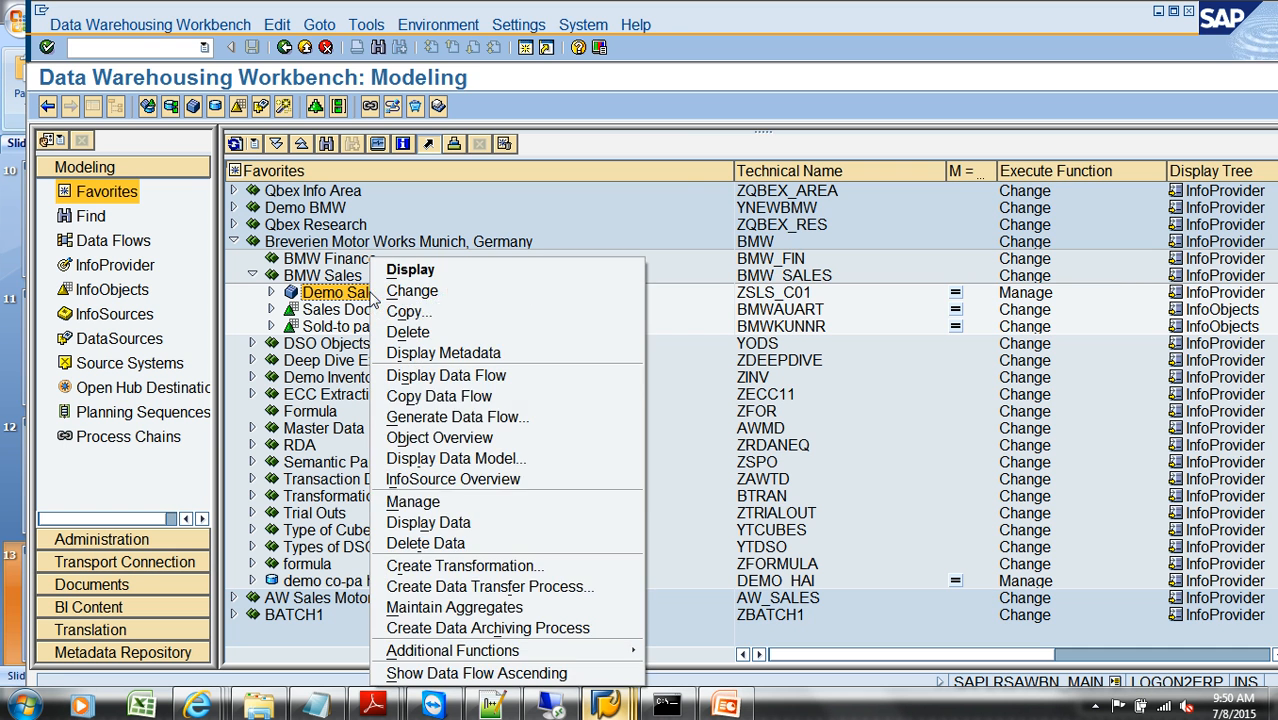
click(456, 501)
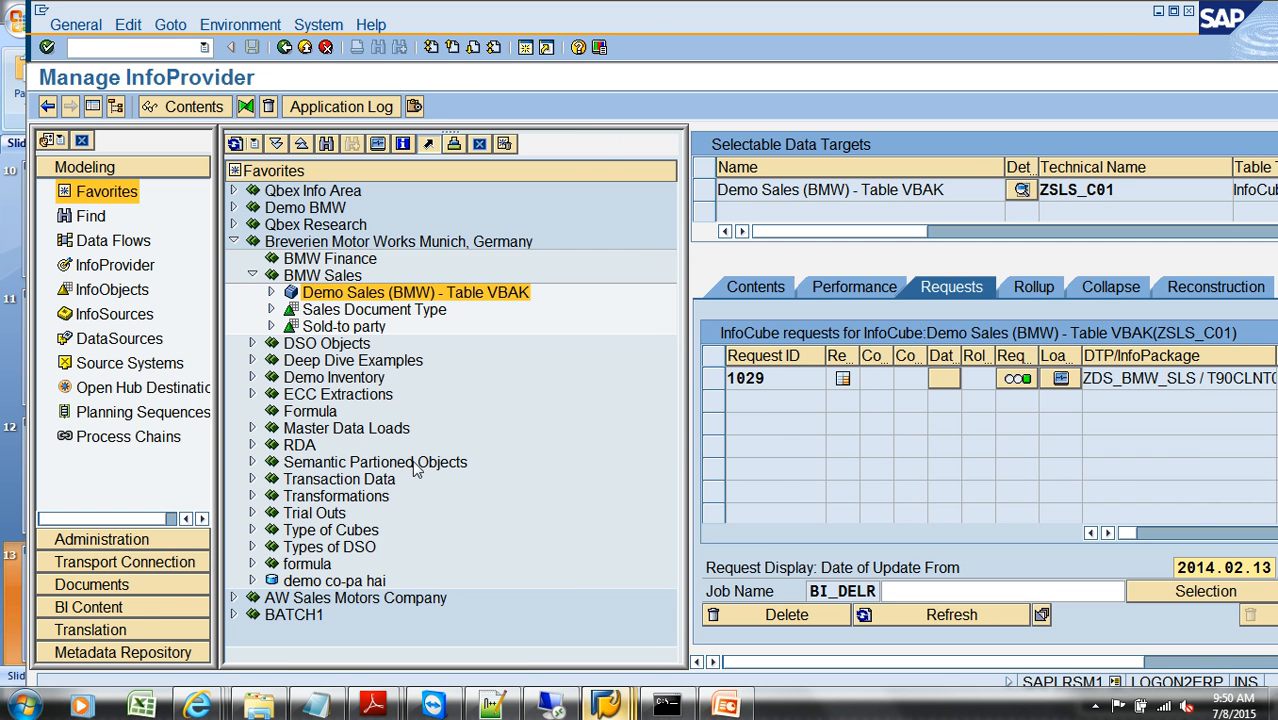
click(115, 106)
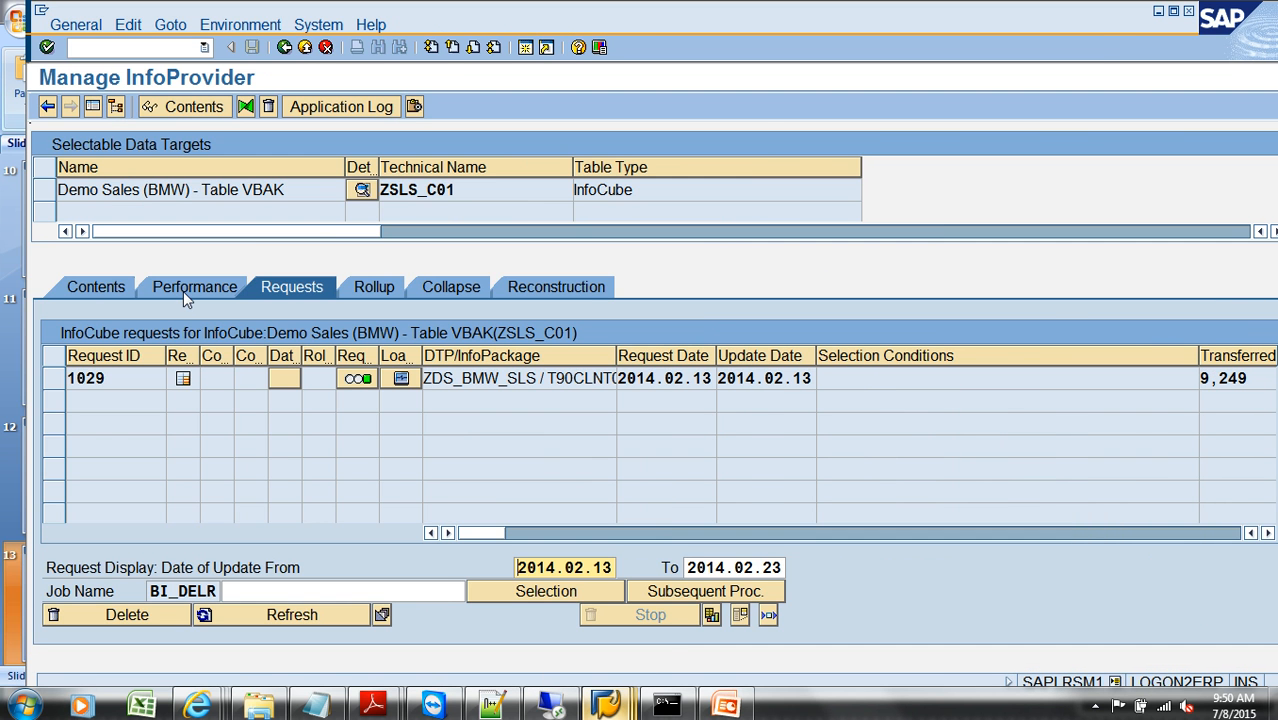
click(183, 290)
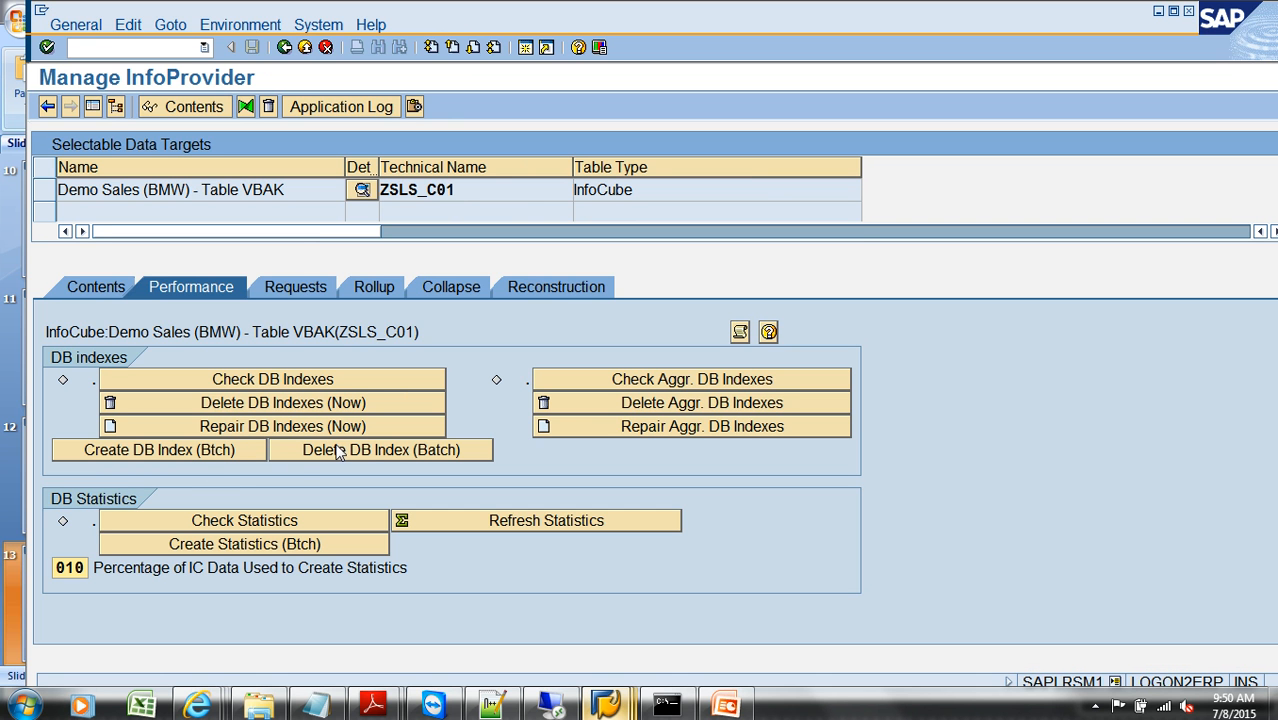
Step: Schedule the batch creation of the InfoCube's DB index with an immediate start and run the job
click(245, 452)
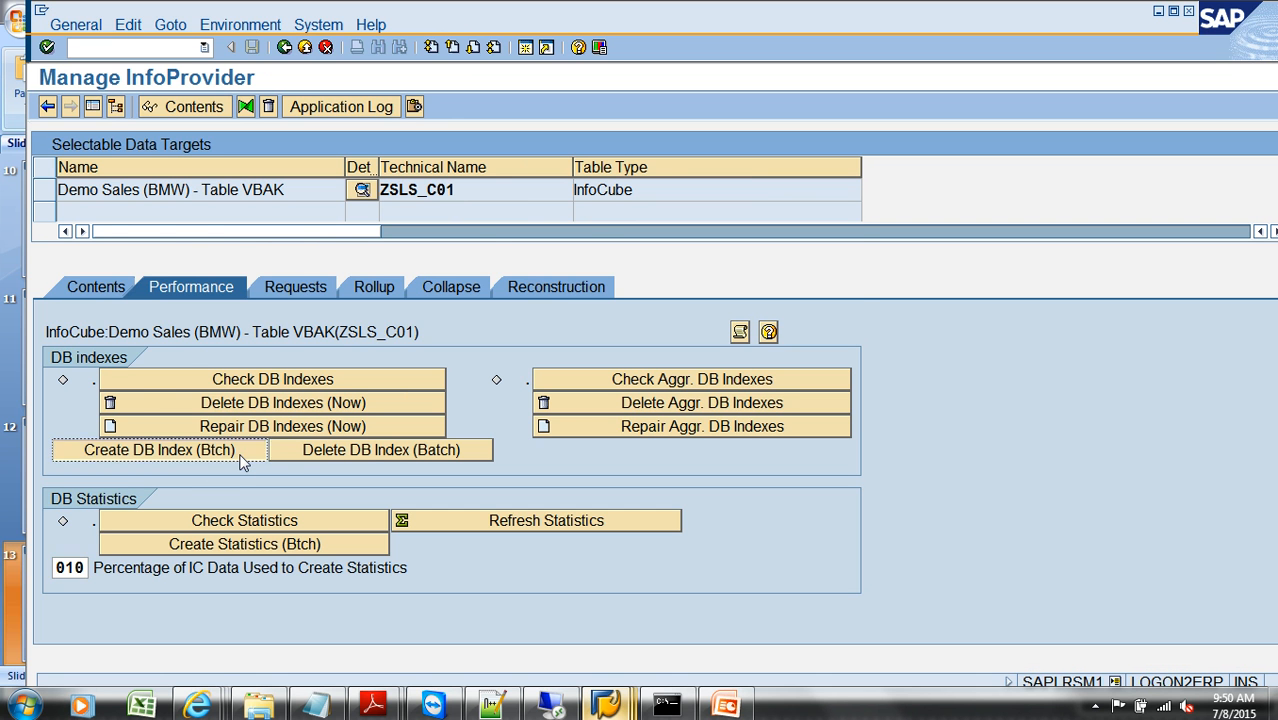
click(170, 292)
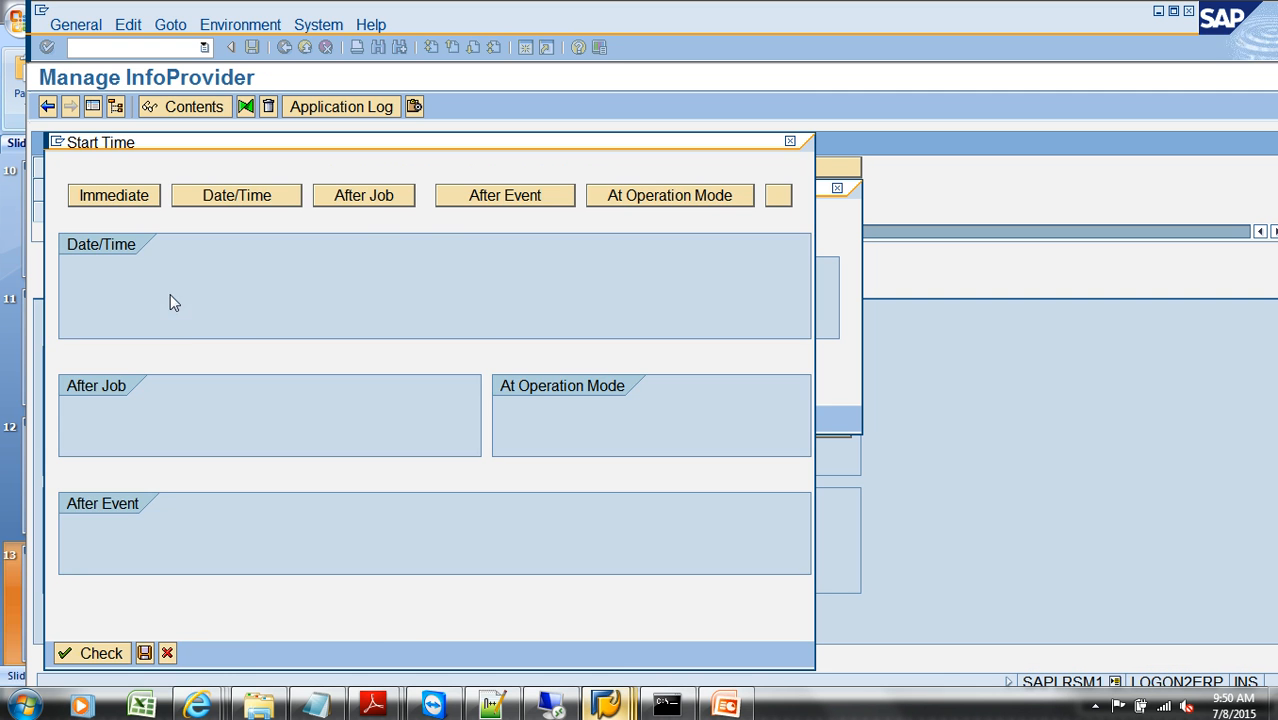
click(117, 194)
mouse_move(197, 706)
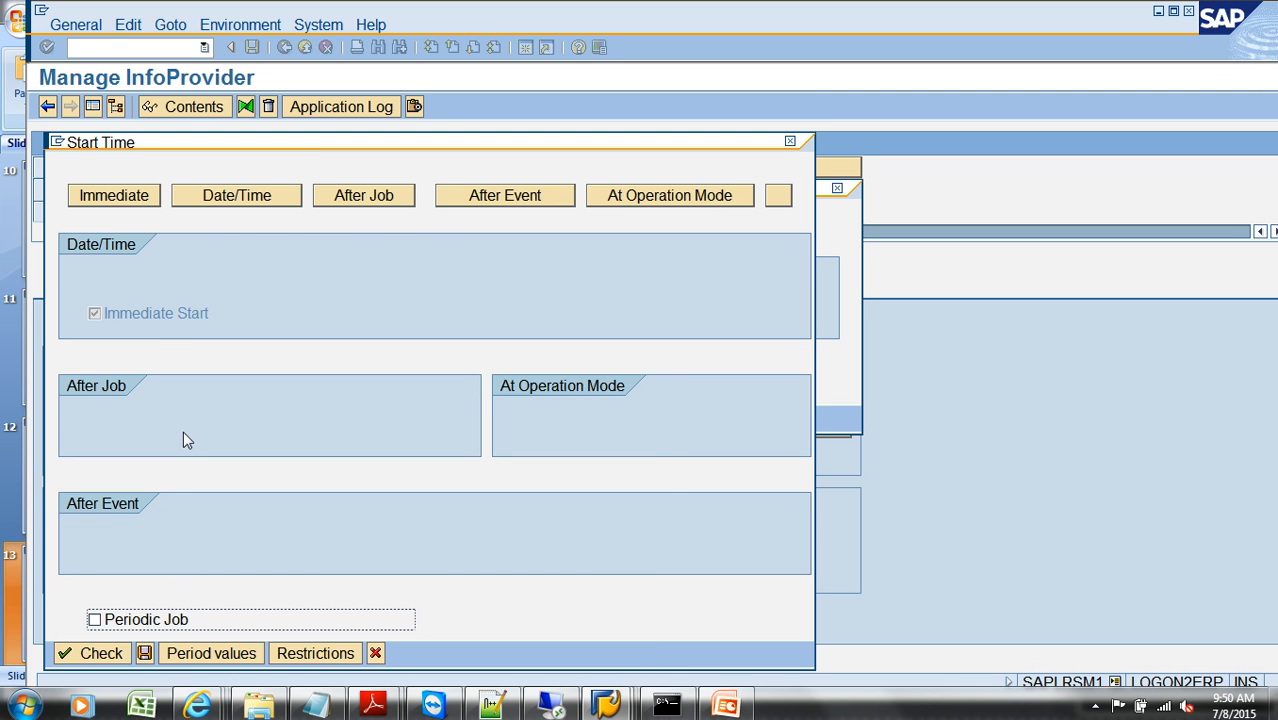
click(147, 652)
click(178, 381)
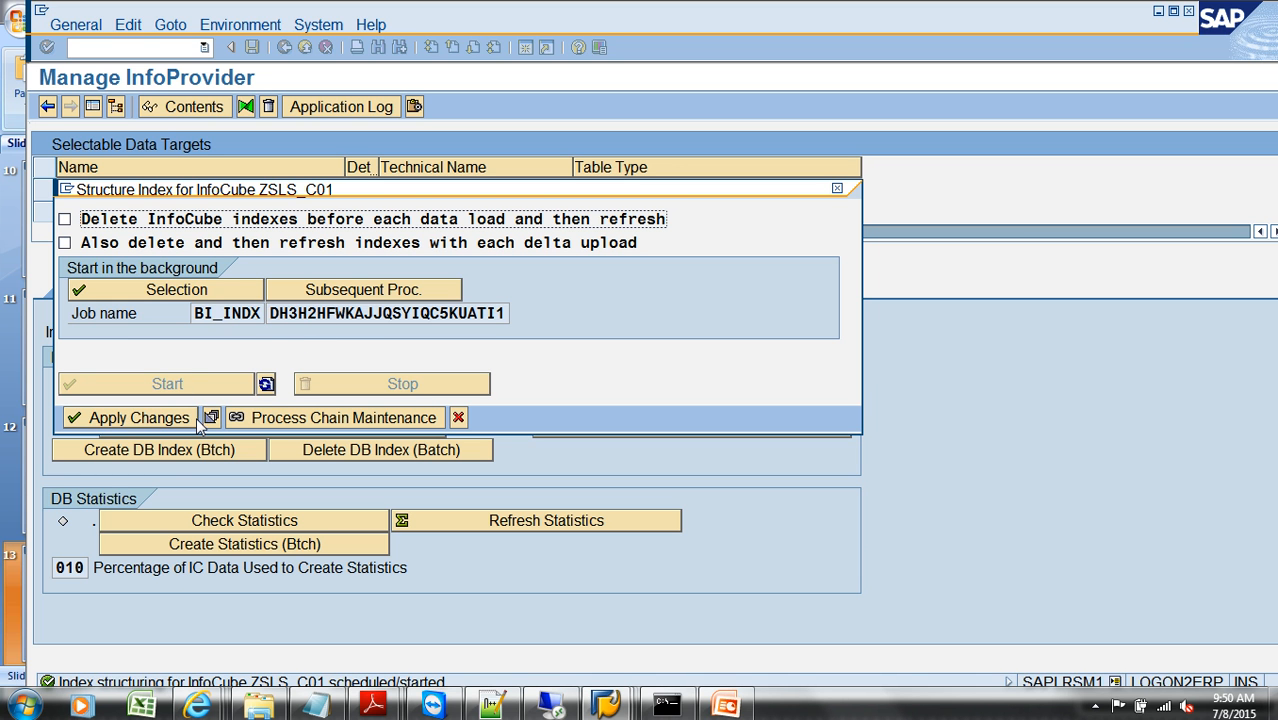
Step: Refresh the index creation job's status, apply the changes and check the InfoCube's DB indexes
click(266, 385)
click(266, 385)
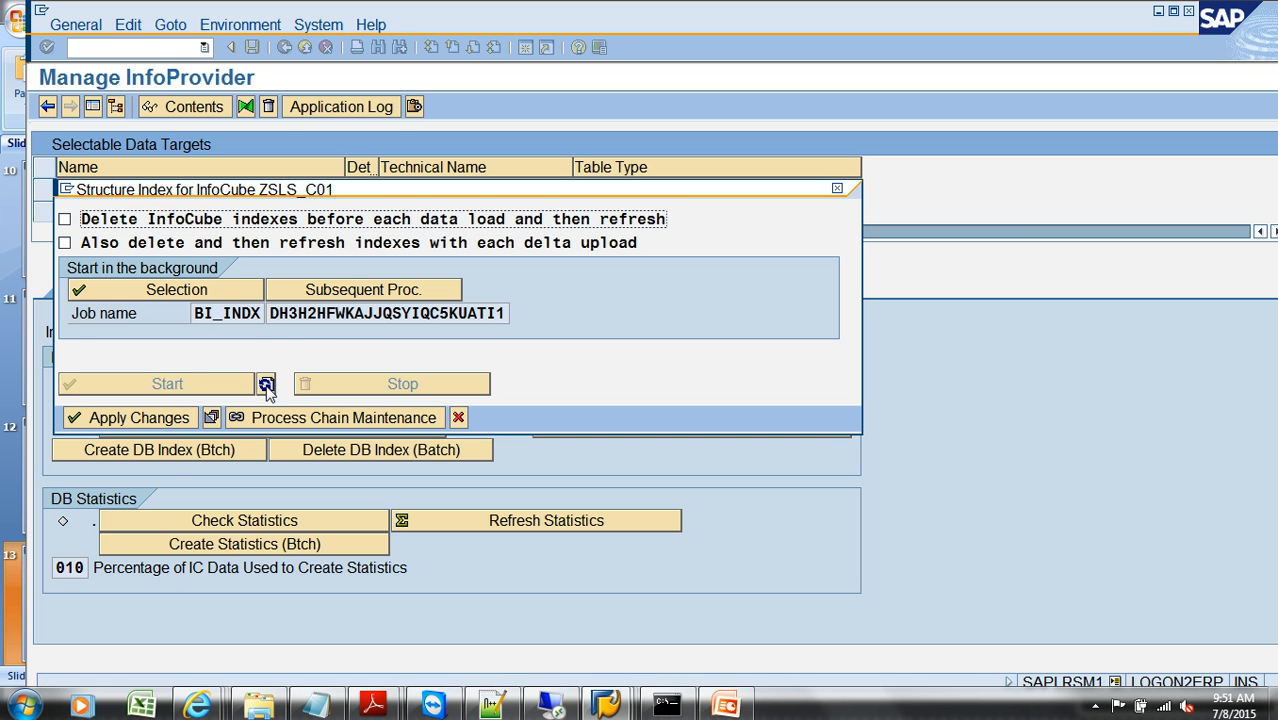
click(266, 385)
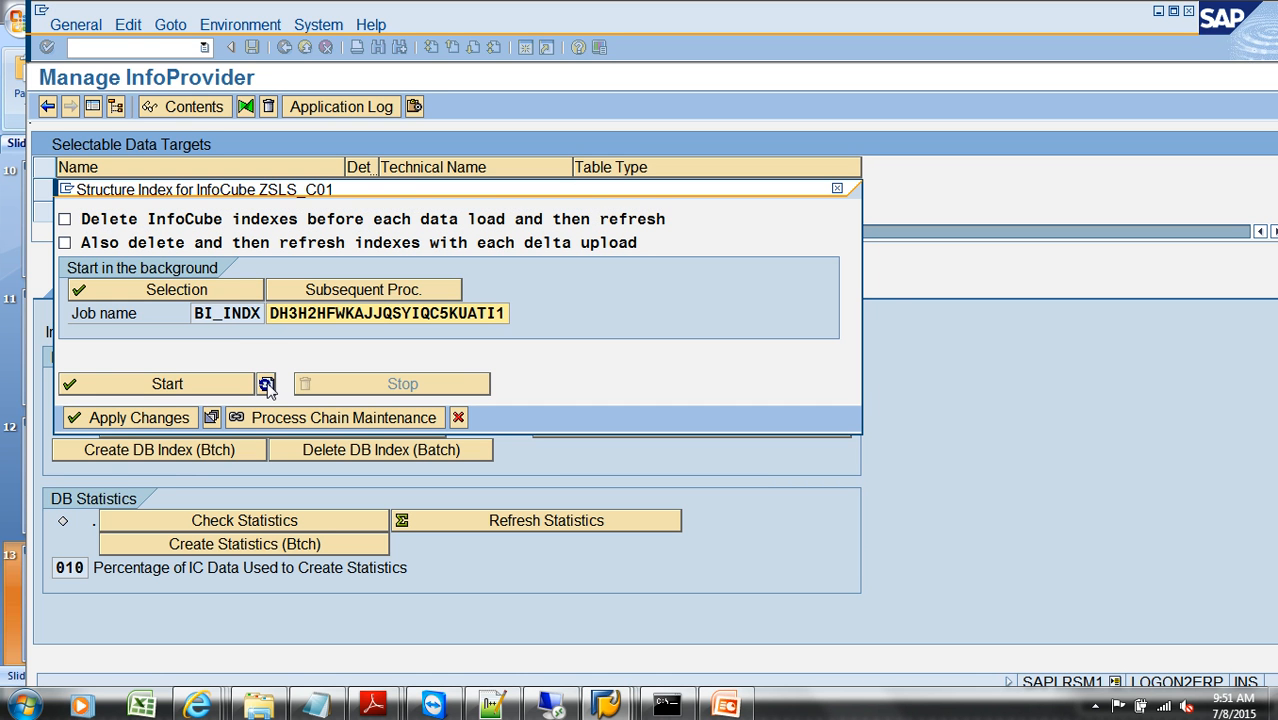
click(160, 418)
click(368, 431)
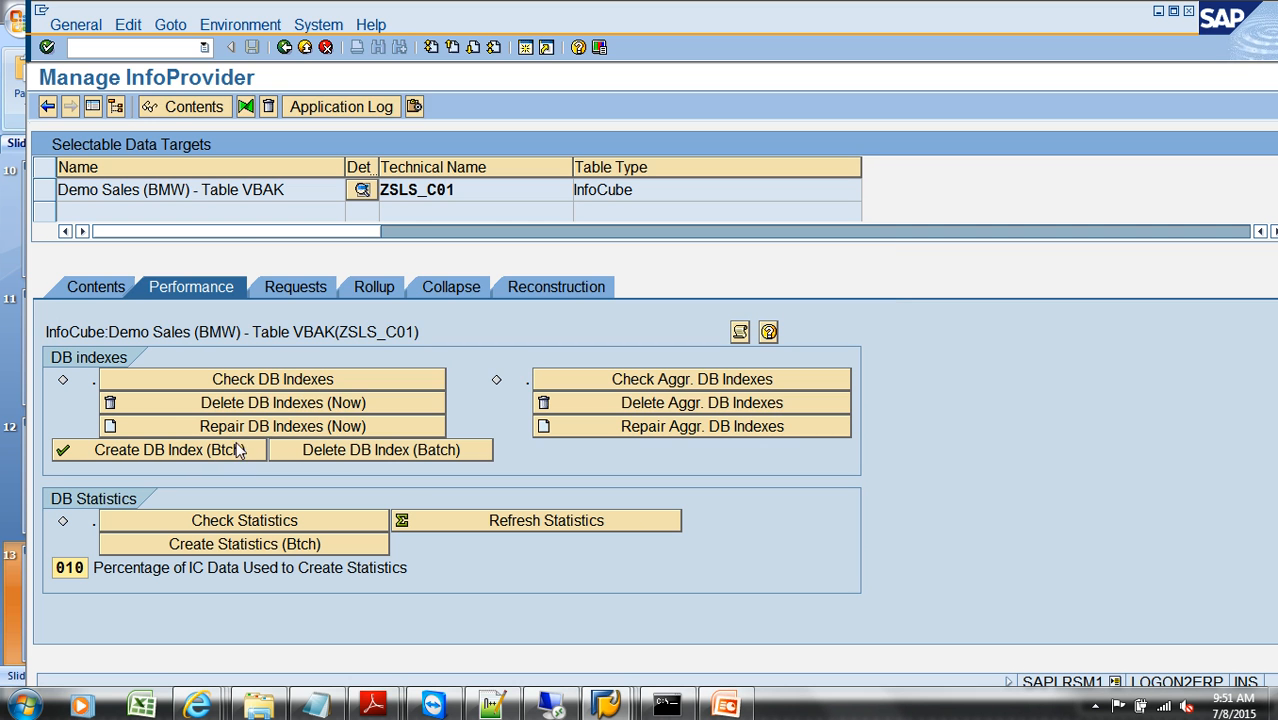
click(266, 378)
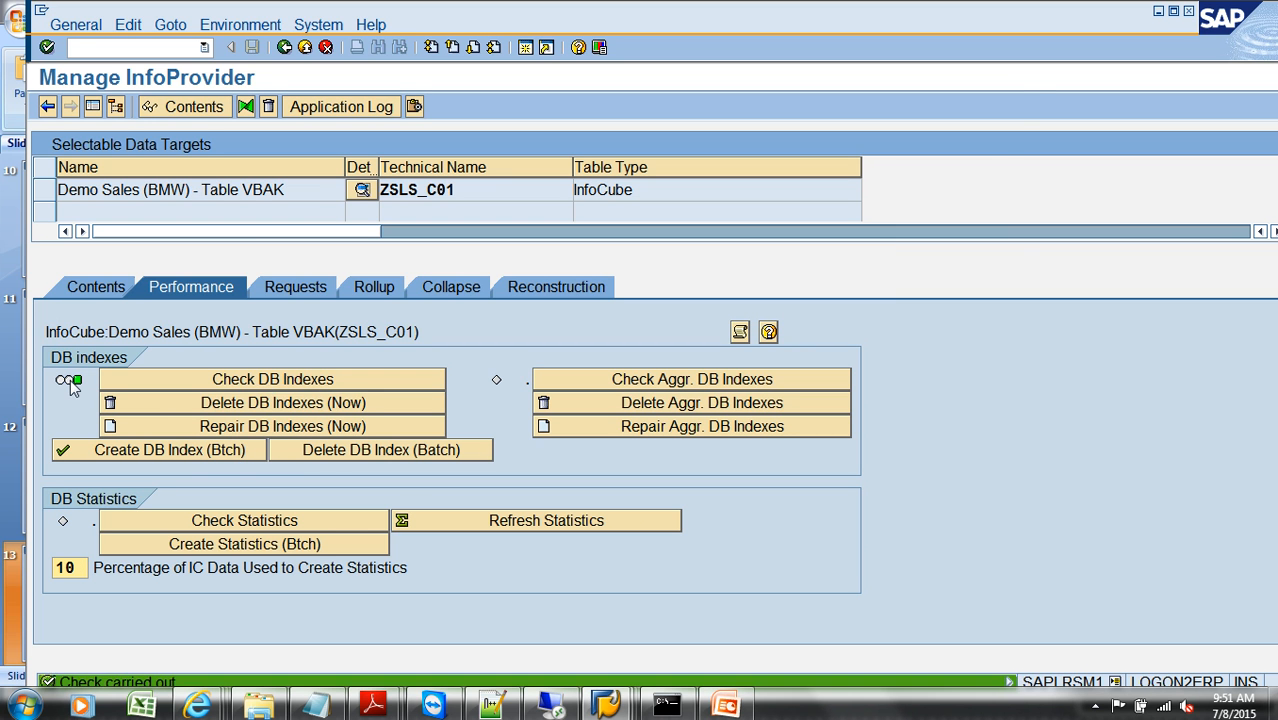
mouse_move(62, 385)
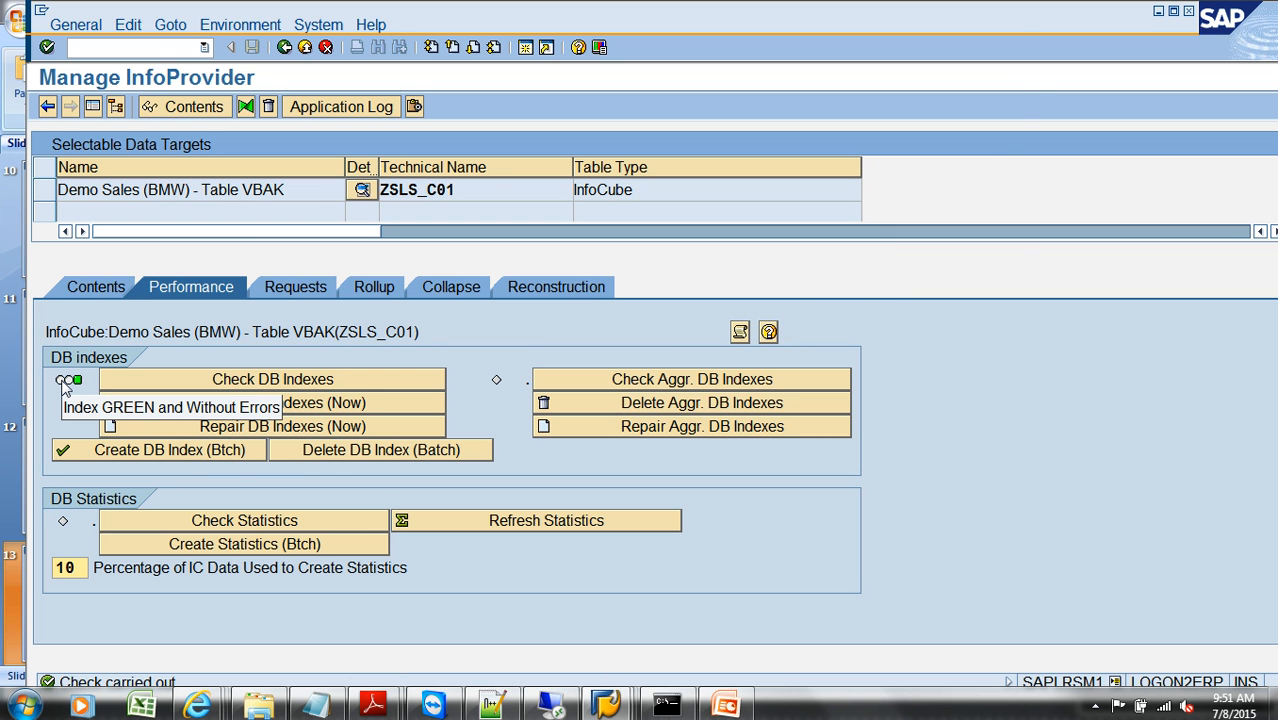
Step: Schedule the batch deletion of the InfoCube's DB index with an immediate start and run the job
click(390, 450)
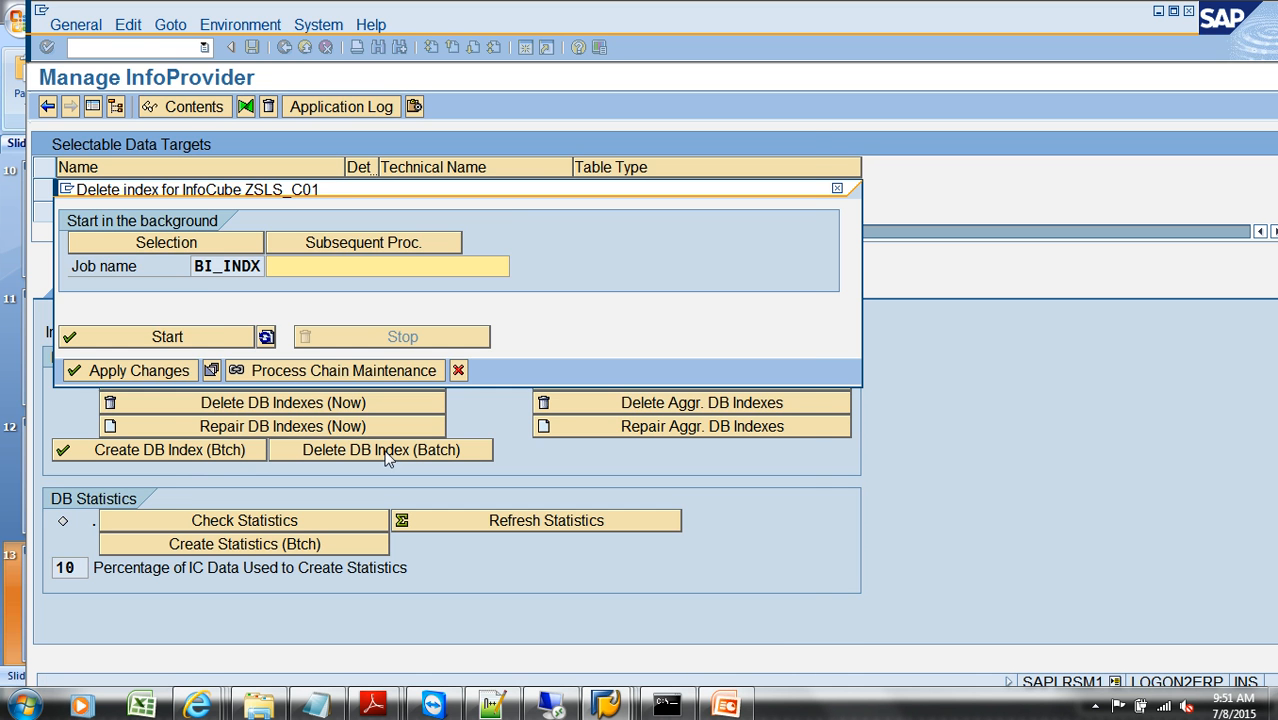
click(118, 242)
click(110, 196)
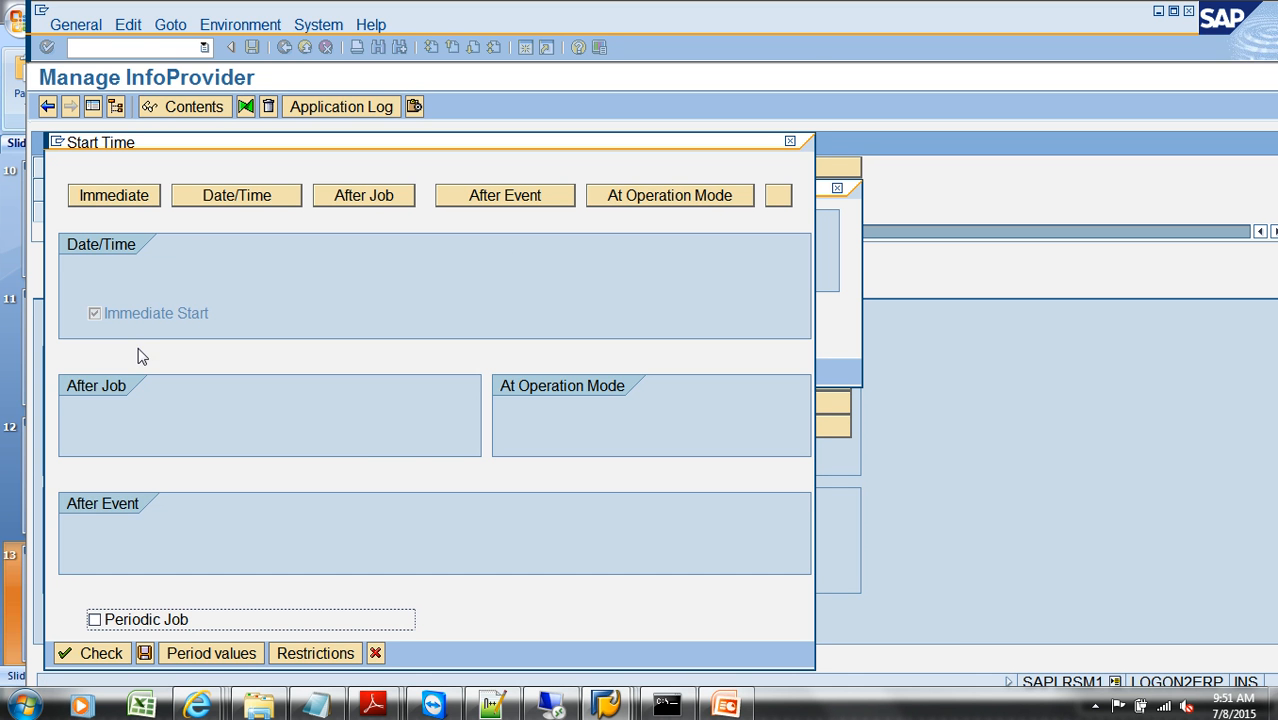
click(145, 653)
click(185, 340)
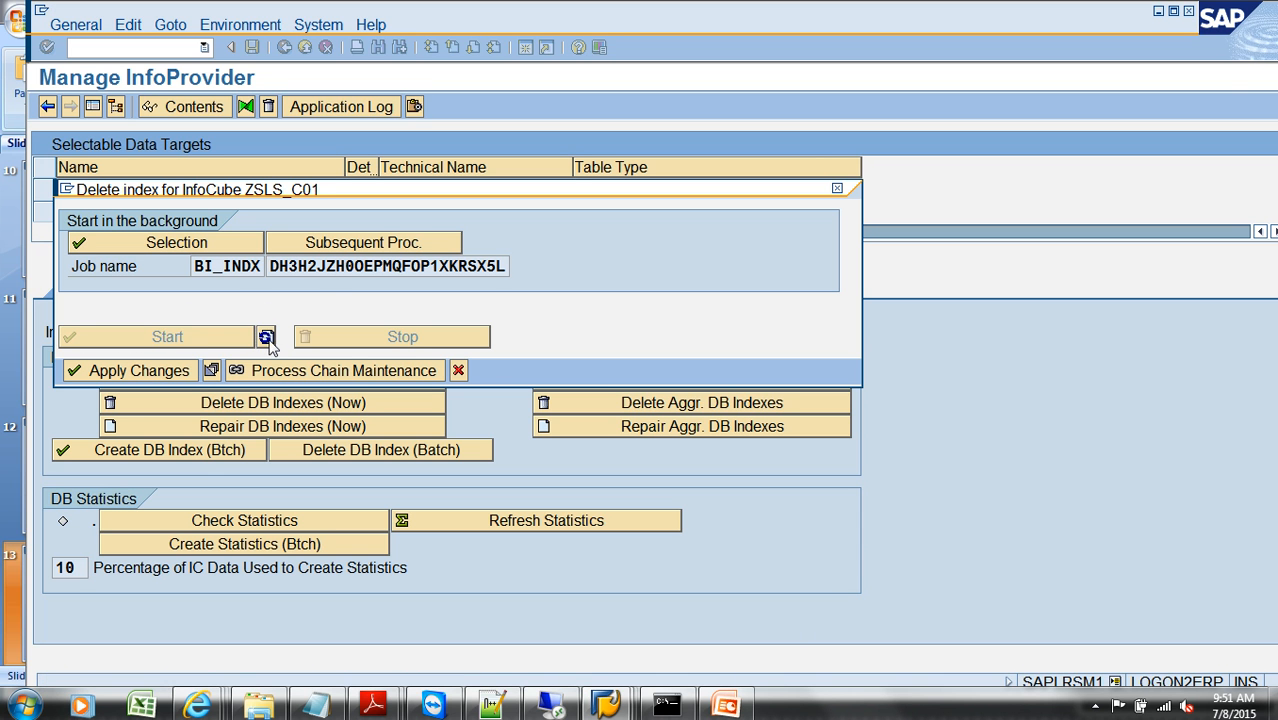
Step: Refresh the index deletion job's status, apply the changes and recheck the InfoCube's DB indexes
click(266, 337)
click(266, 337)
click(150, 371)
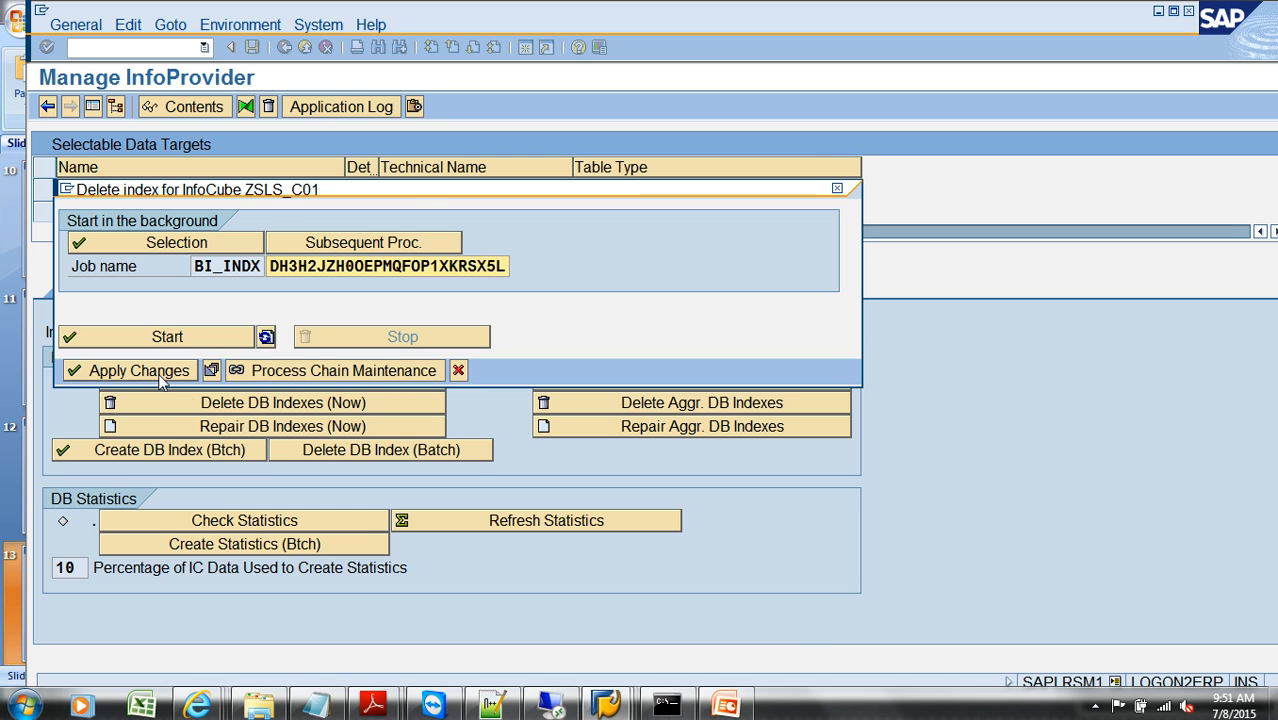
click(287, 380)
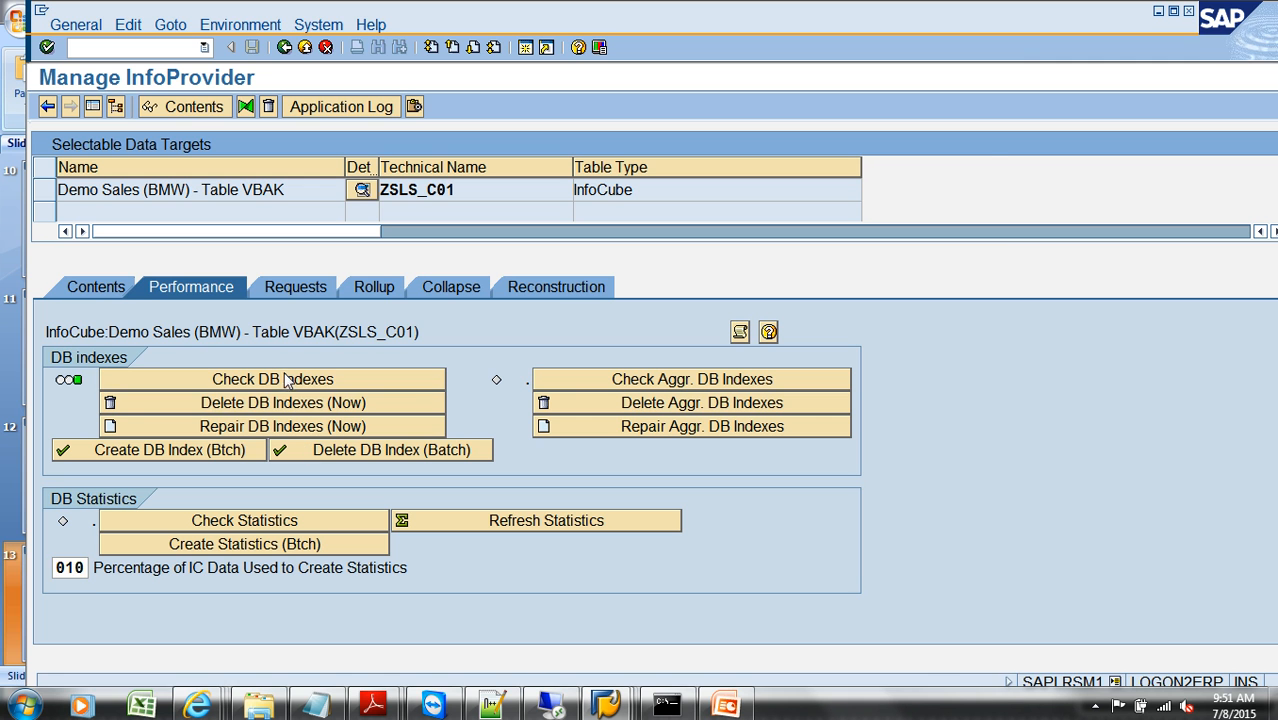
mouse_move(73, 387)
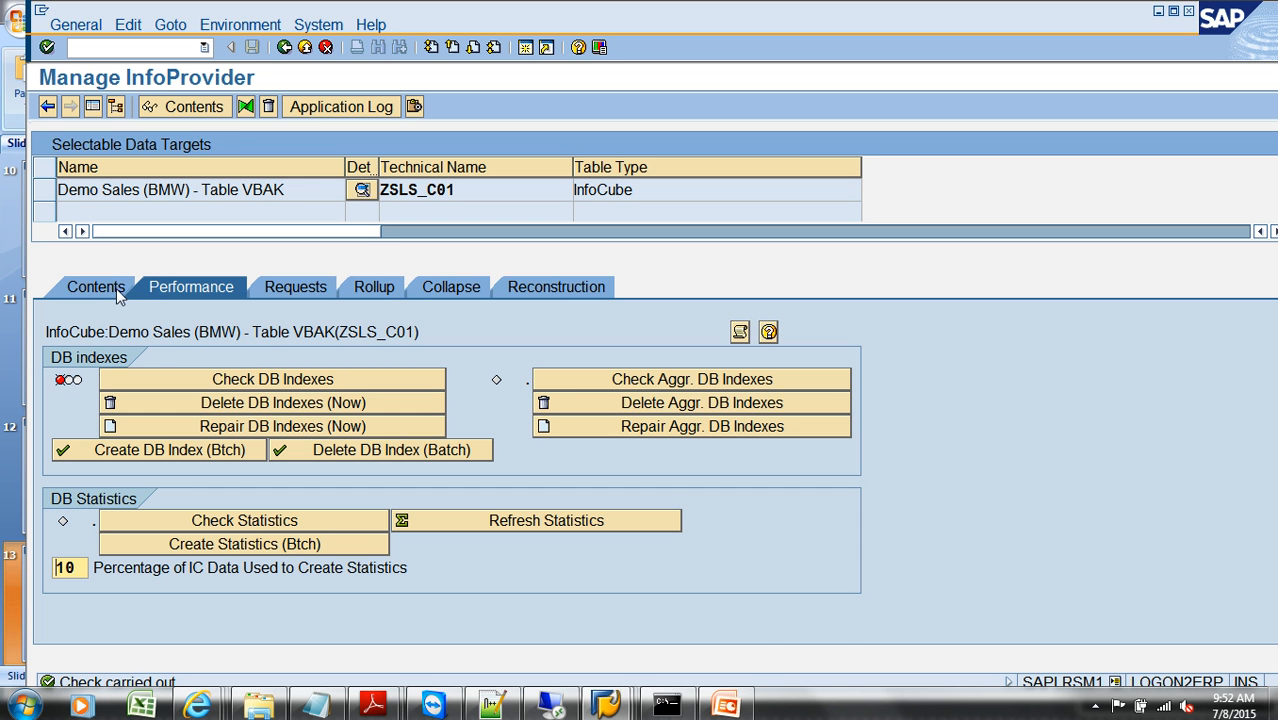
Step: Review the Types of Indices slide in the PowerPoint presentation, and return to the Manage InfoProvider session in SAP
click(726, 706)
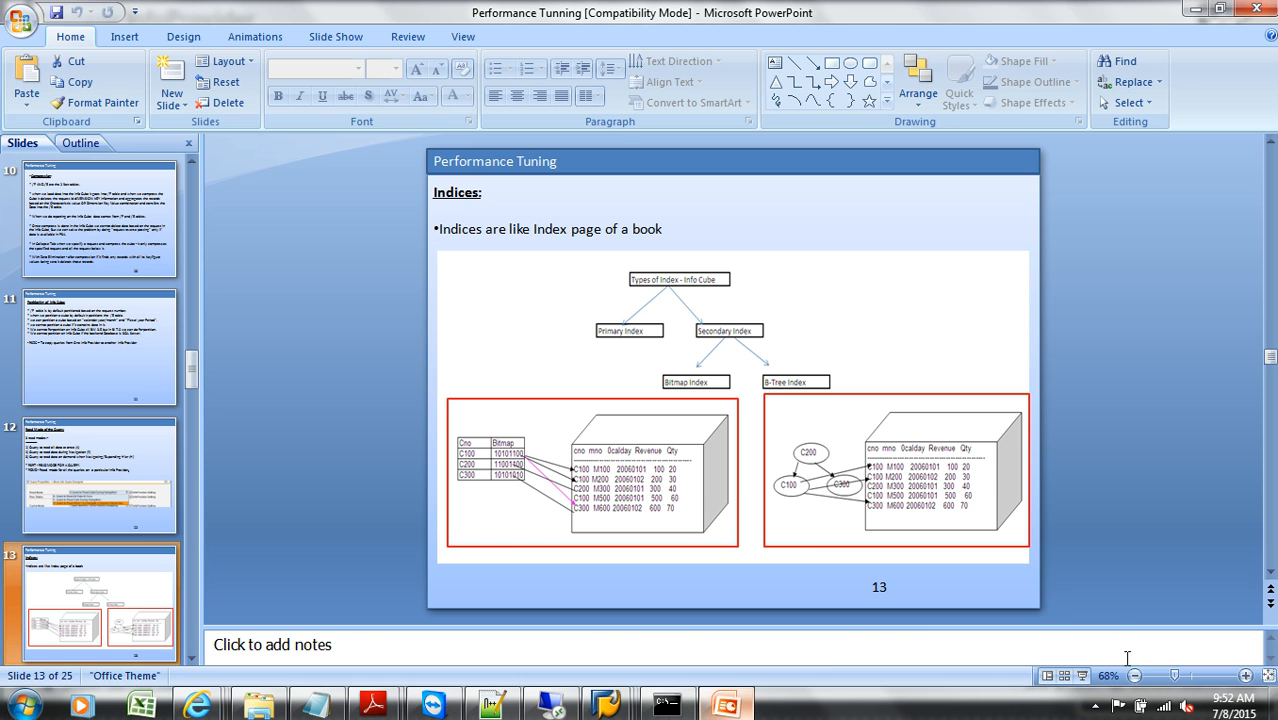
click(1081, 675)
key(Right)
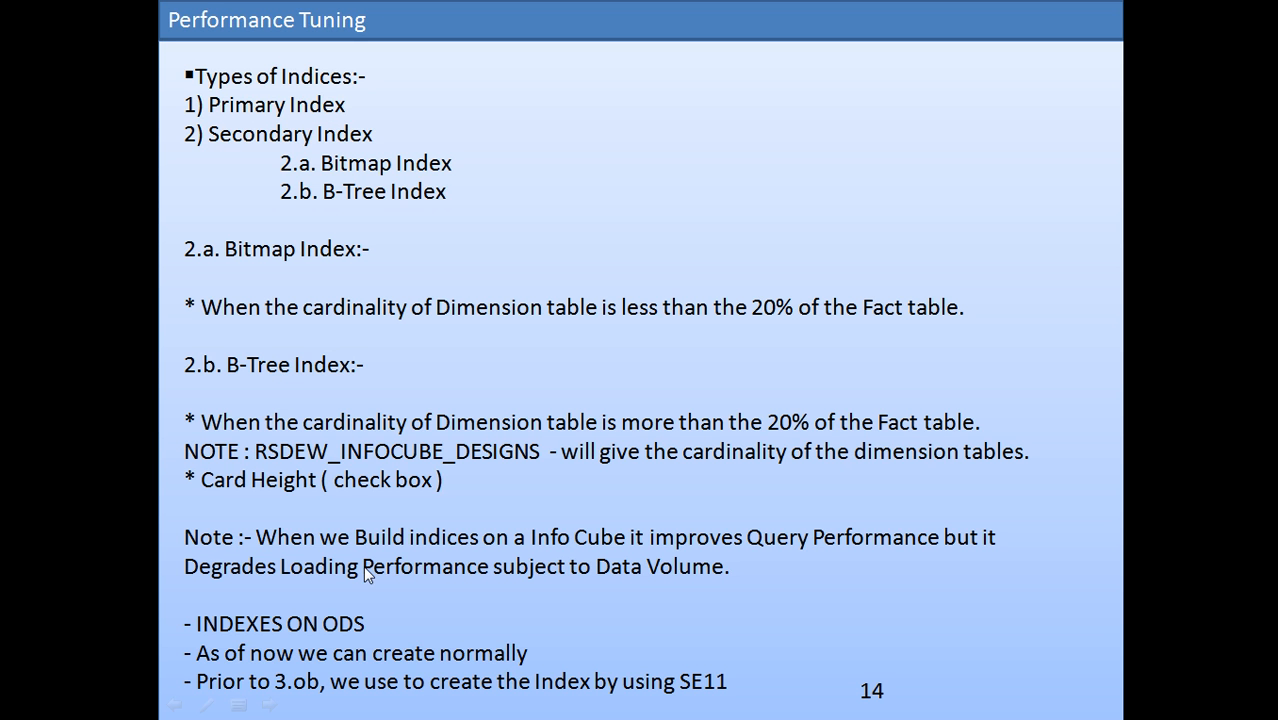
key(Escape)
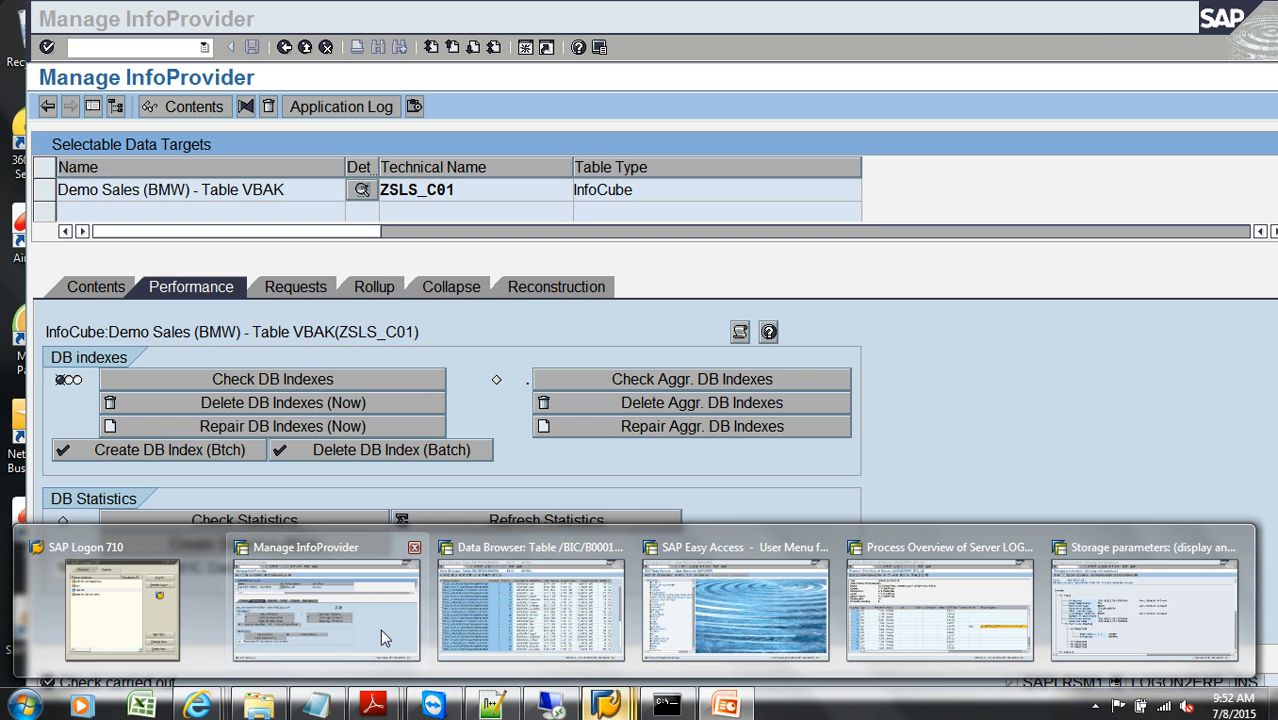
click(381, 631)
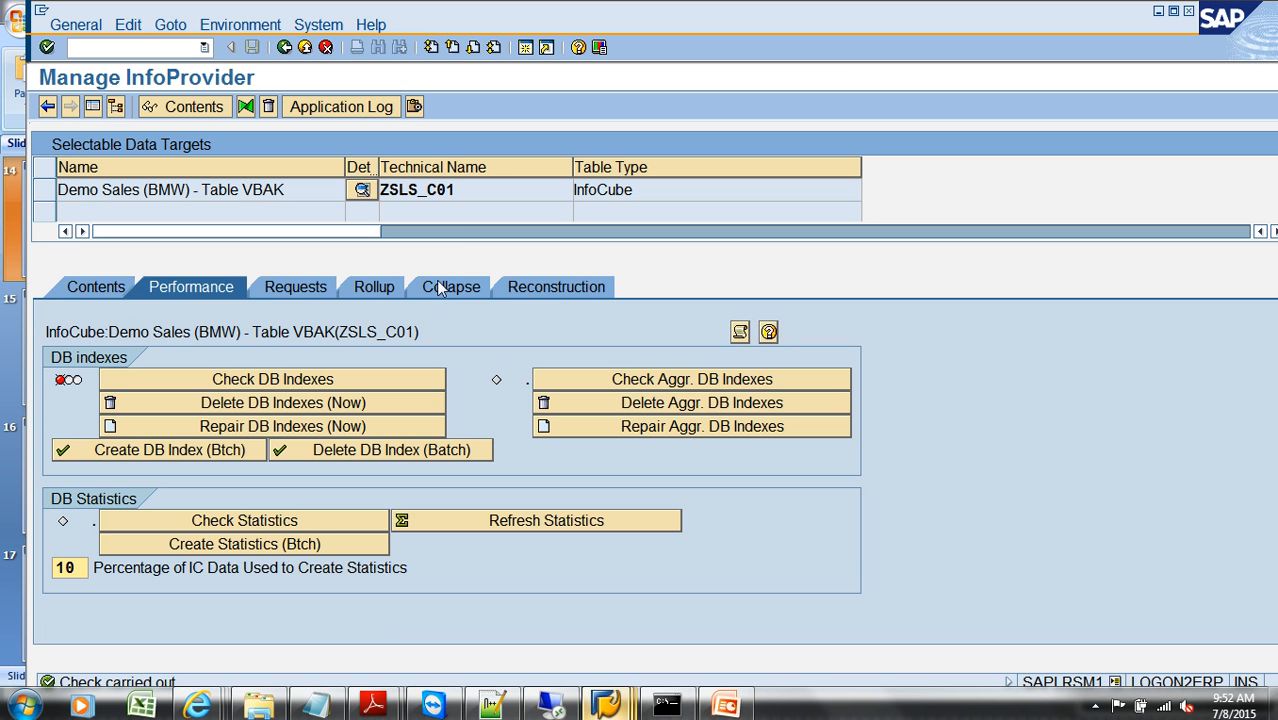
Step: Copy the technical name ZSLS_C01, and rerun the batch DB index creation with an immediate start, refreshing the job's status
drag(471, 201, 320, 190)
key(ctrl+c)
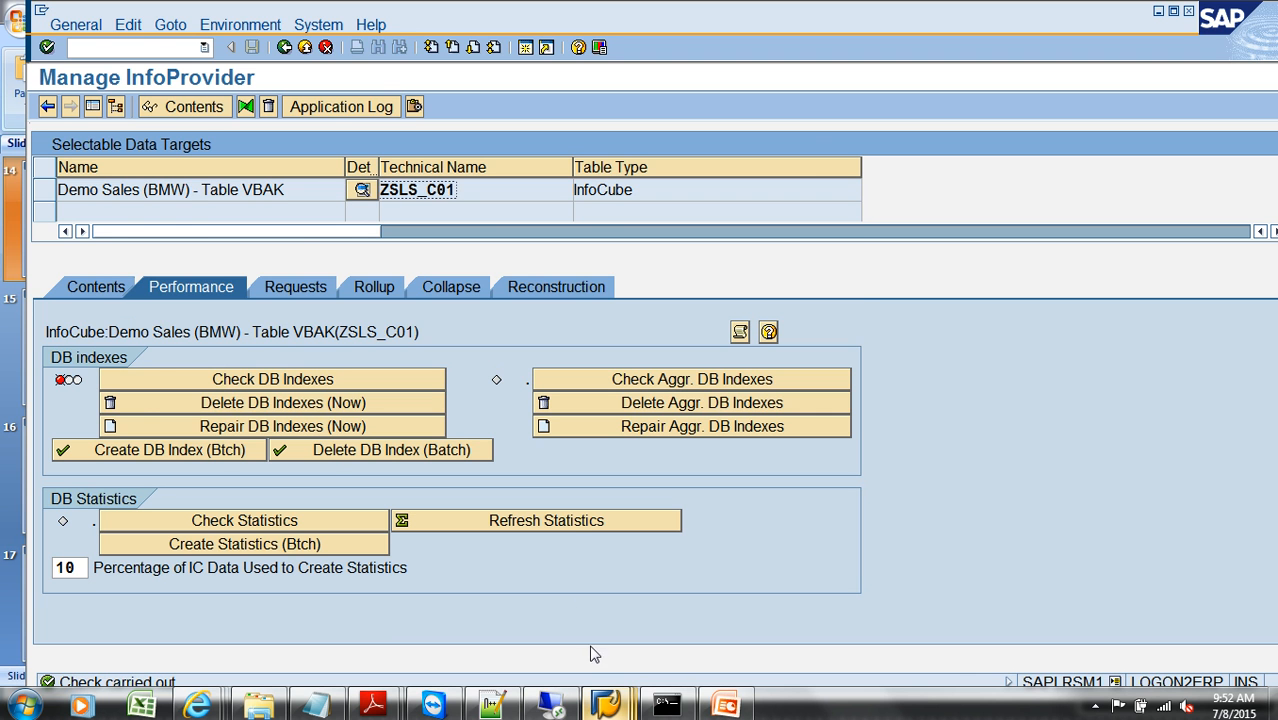
click(207, 452)
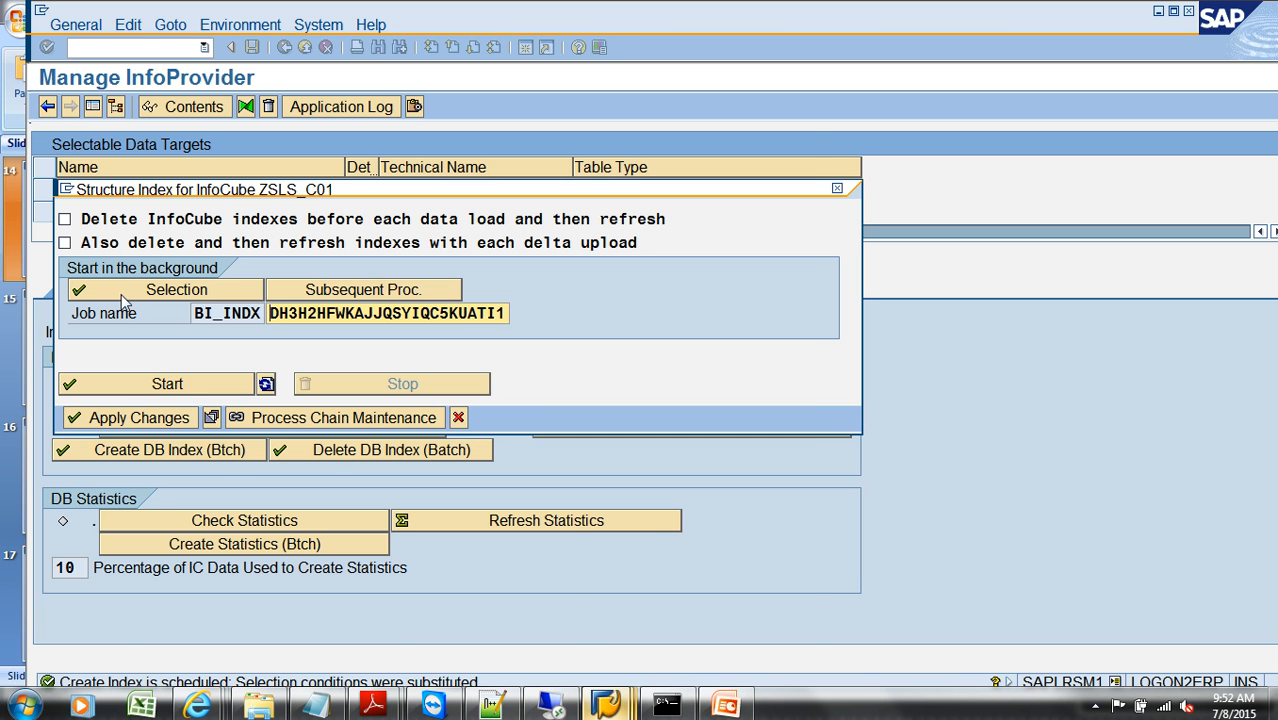
click(123, 292)
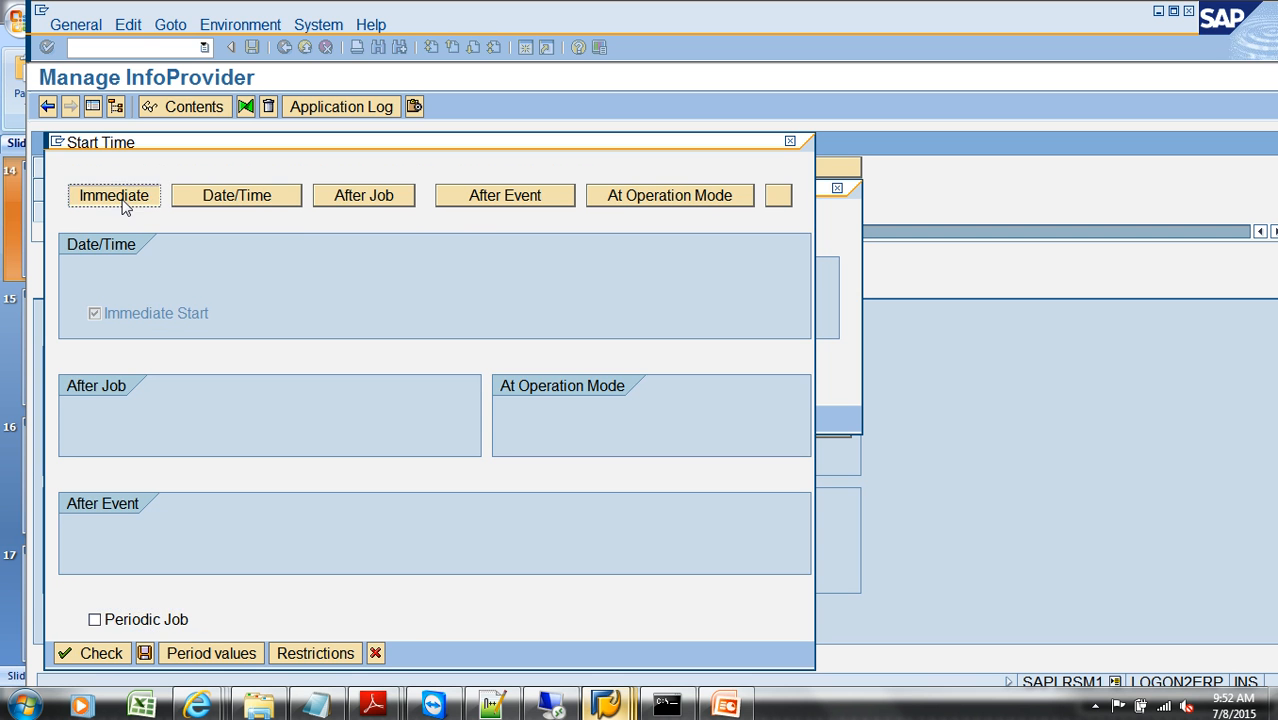
click(144, 653)
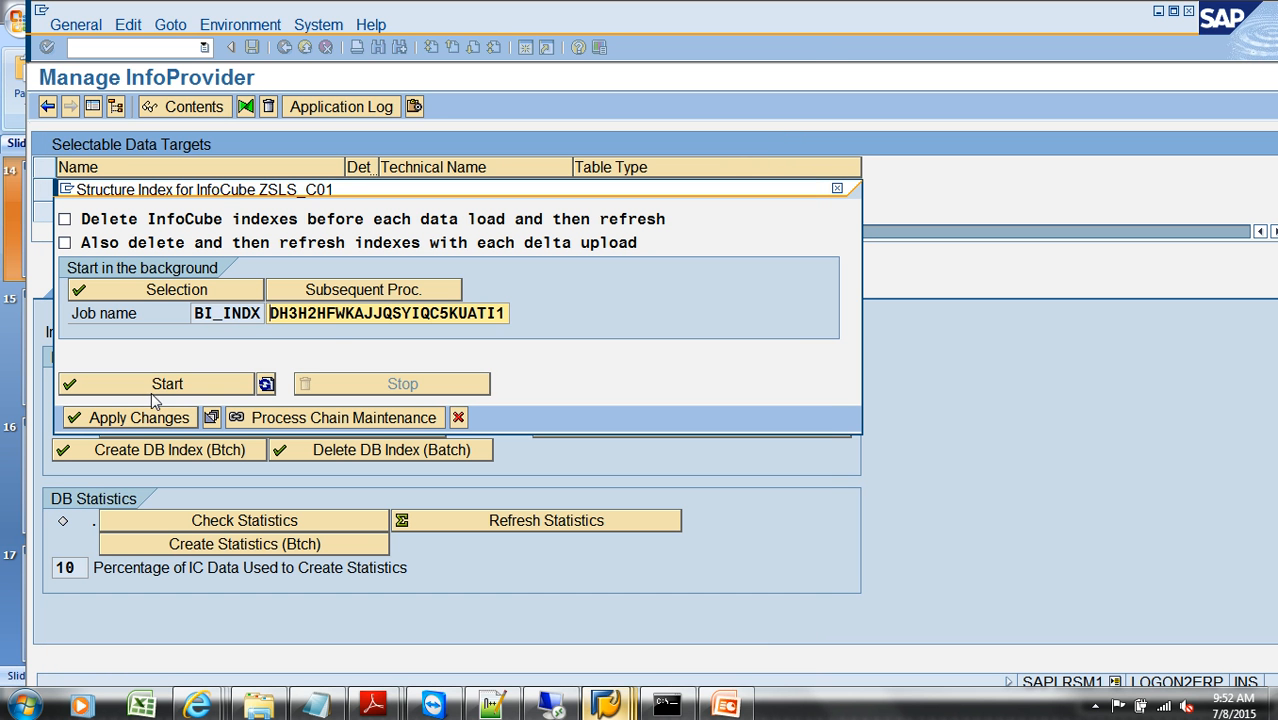
click(155, 386)
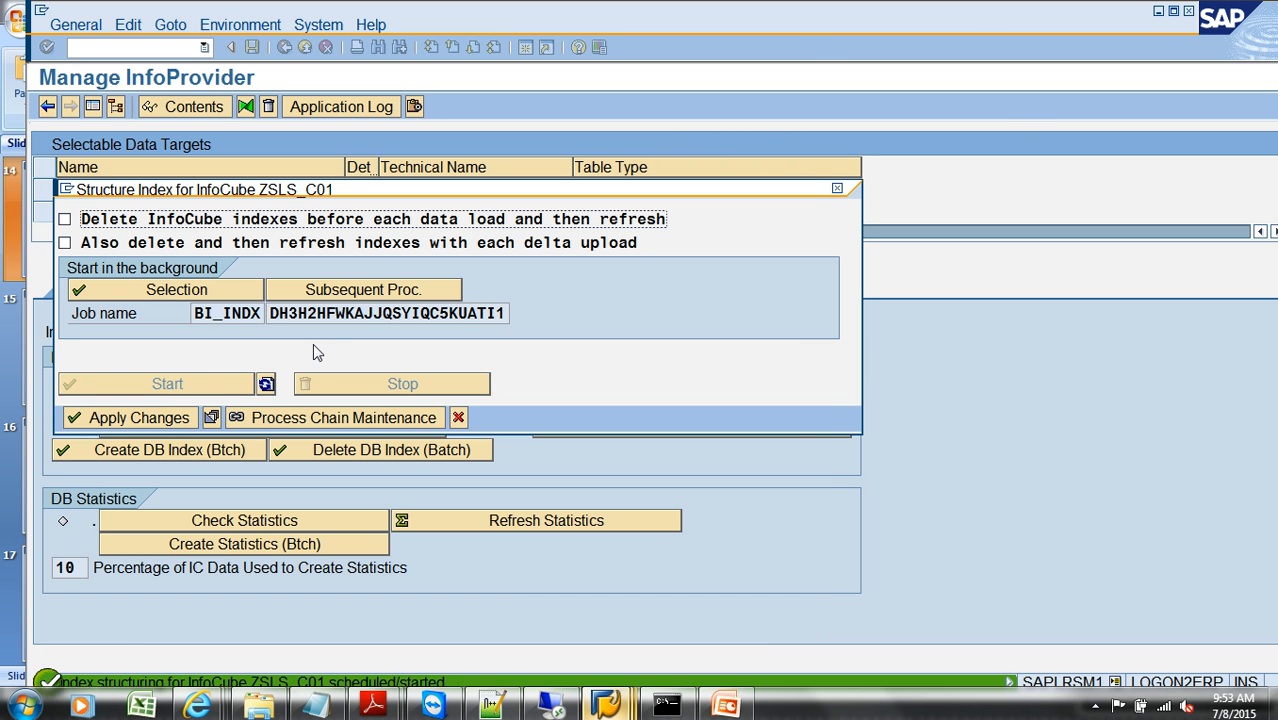
click(268, 386)
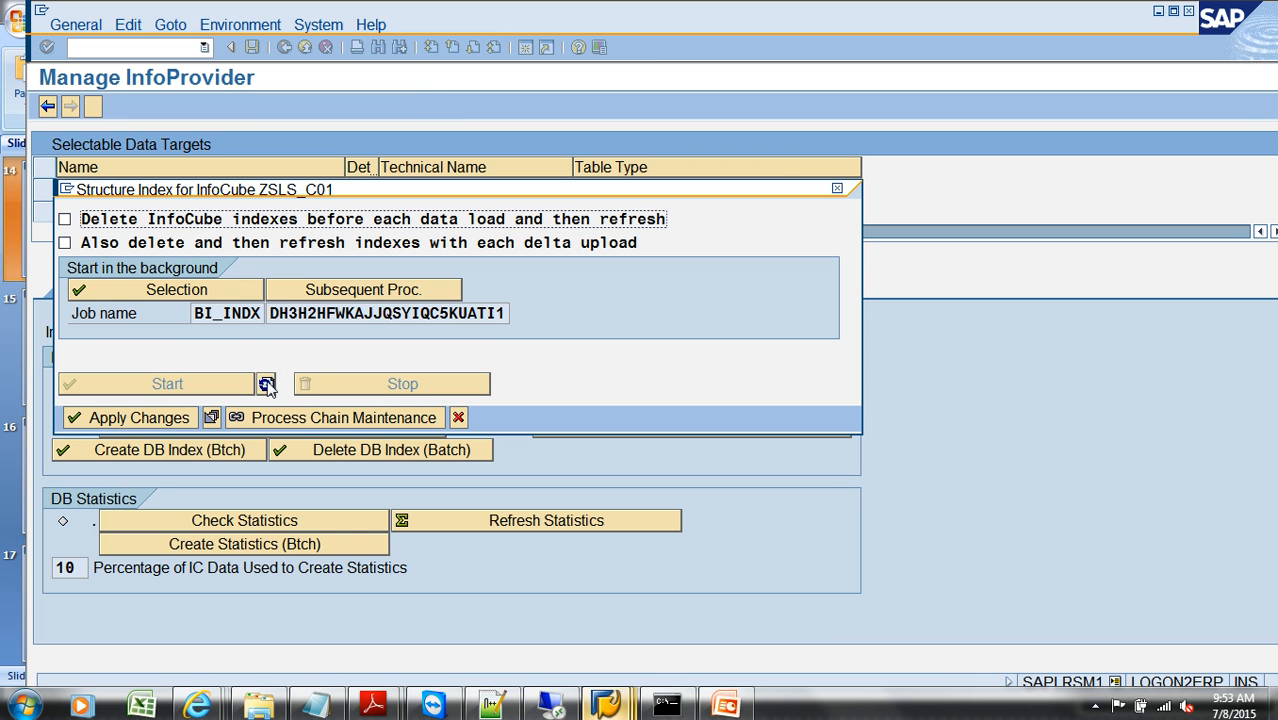
click(268, 386)
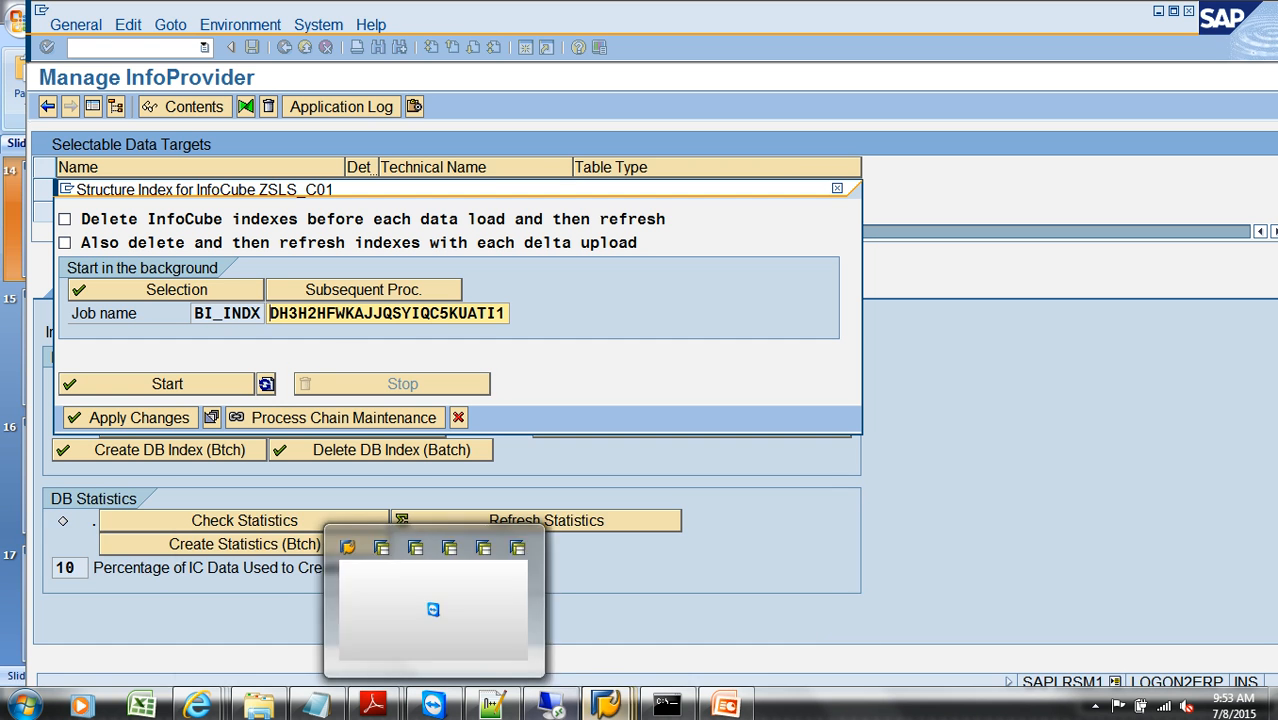
Step: Switch to the Database Utility session, replace the object name with /BIC/fZSLS_C01 and open that table's storage parameters
mouse_move(617, 710)
click(1164, 618)
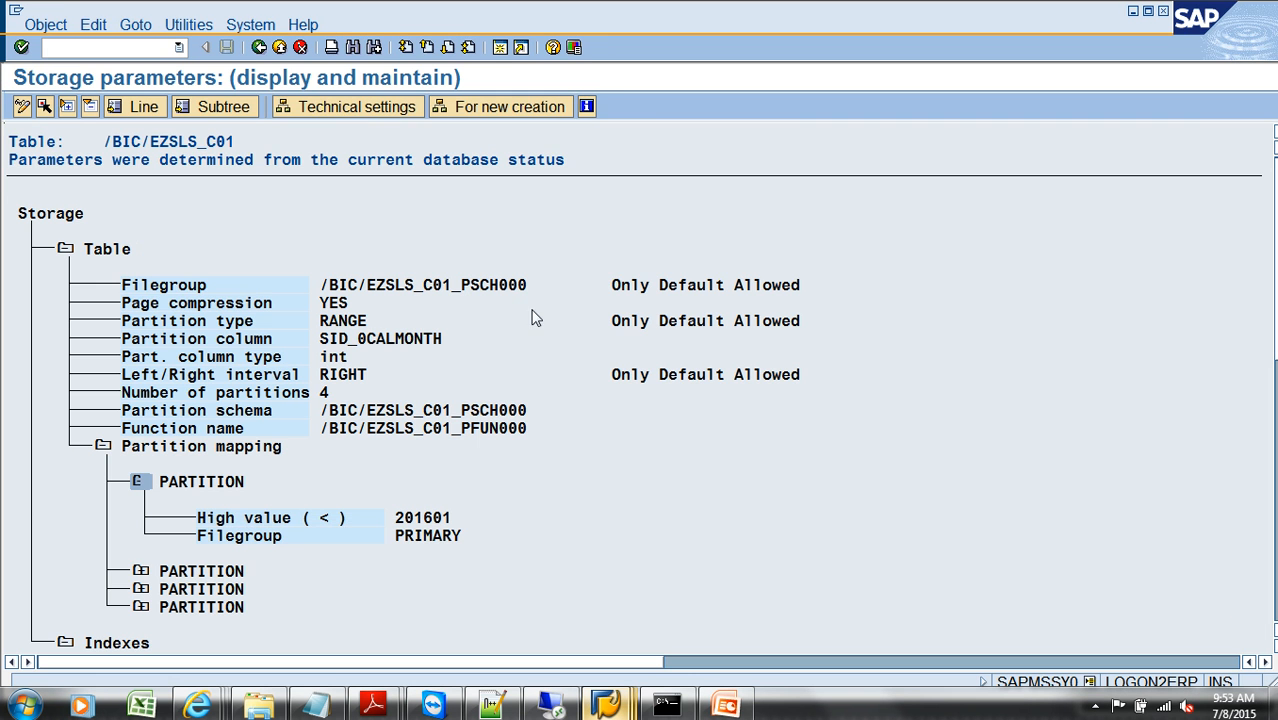
click(258, 47)
click(258, 47)
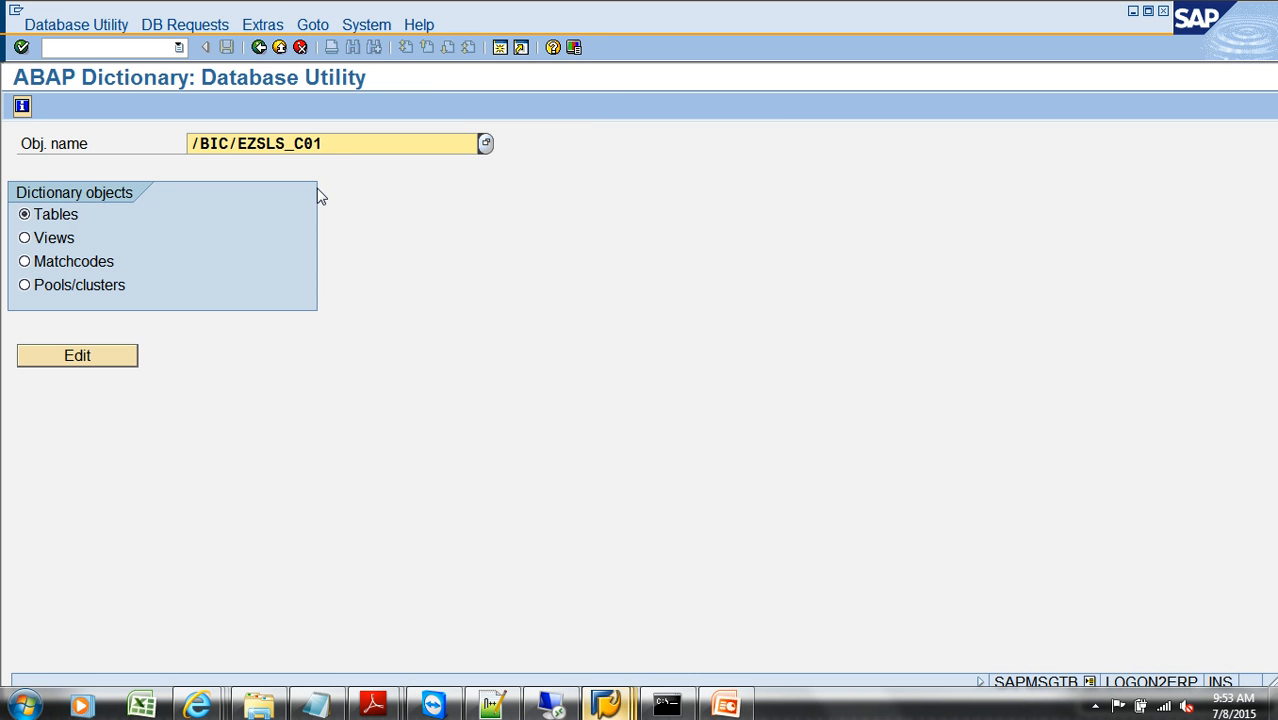
key(BackSpace)
key(BackSpace)
key(BackSpace)
key(BackSpace)
key(BackSpace)
key(BackSpace)
key(BackSpace)
key(BackSpace)
key(BackSpace)
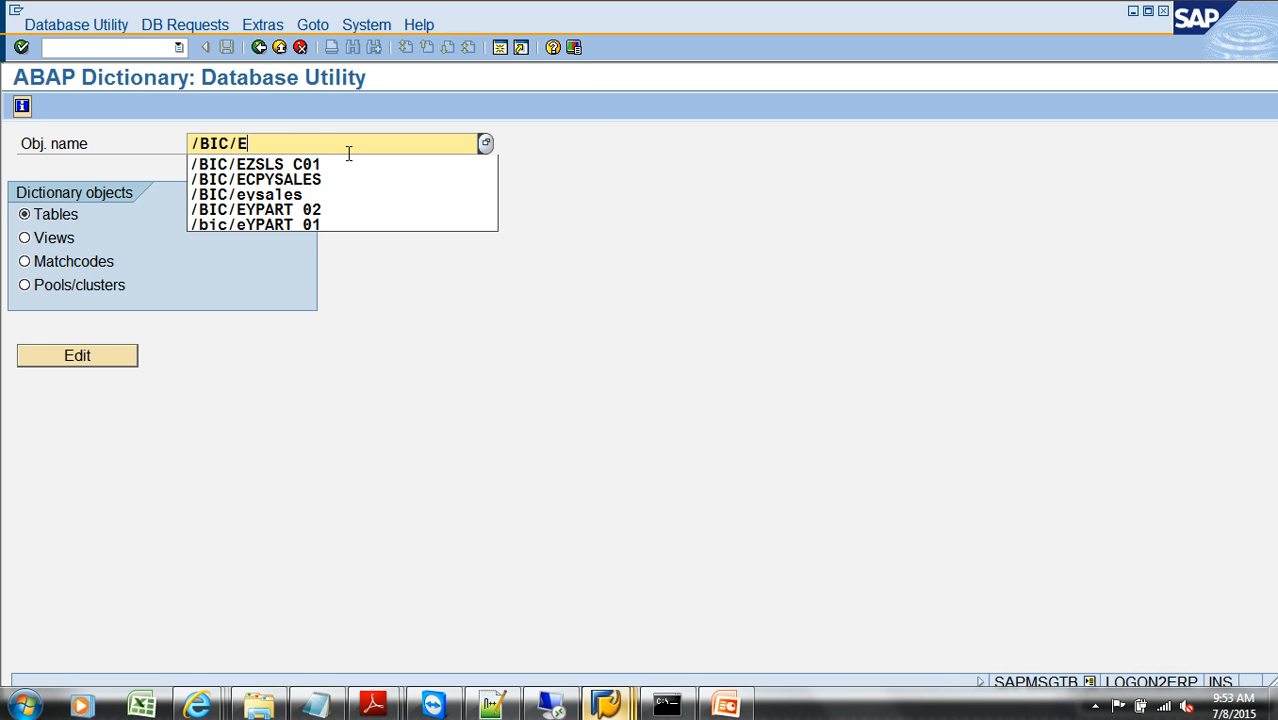
text(f)
key(ctrl+v)
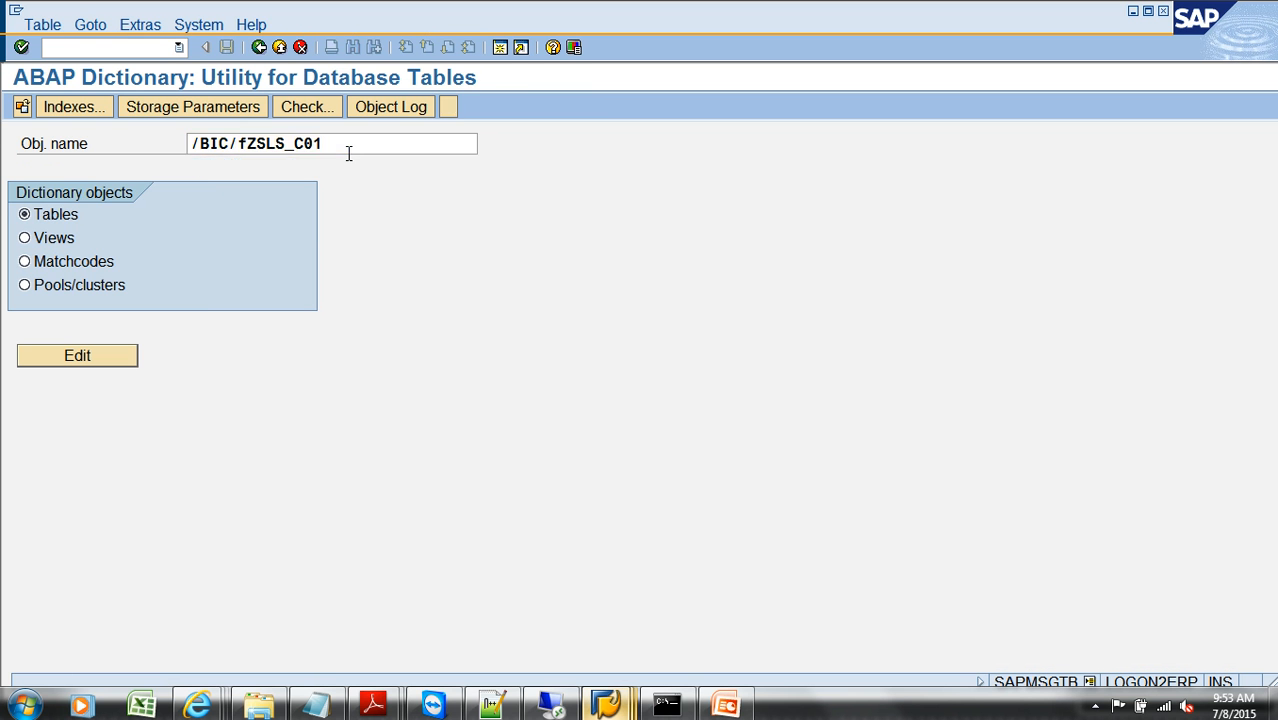
key(Return)
click(244, 112)
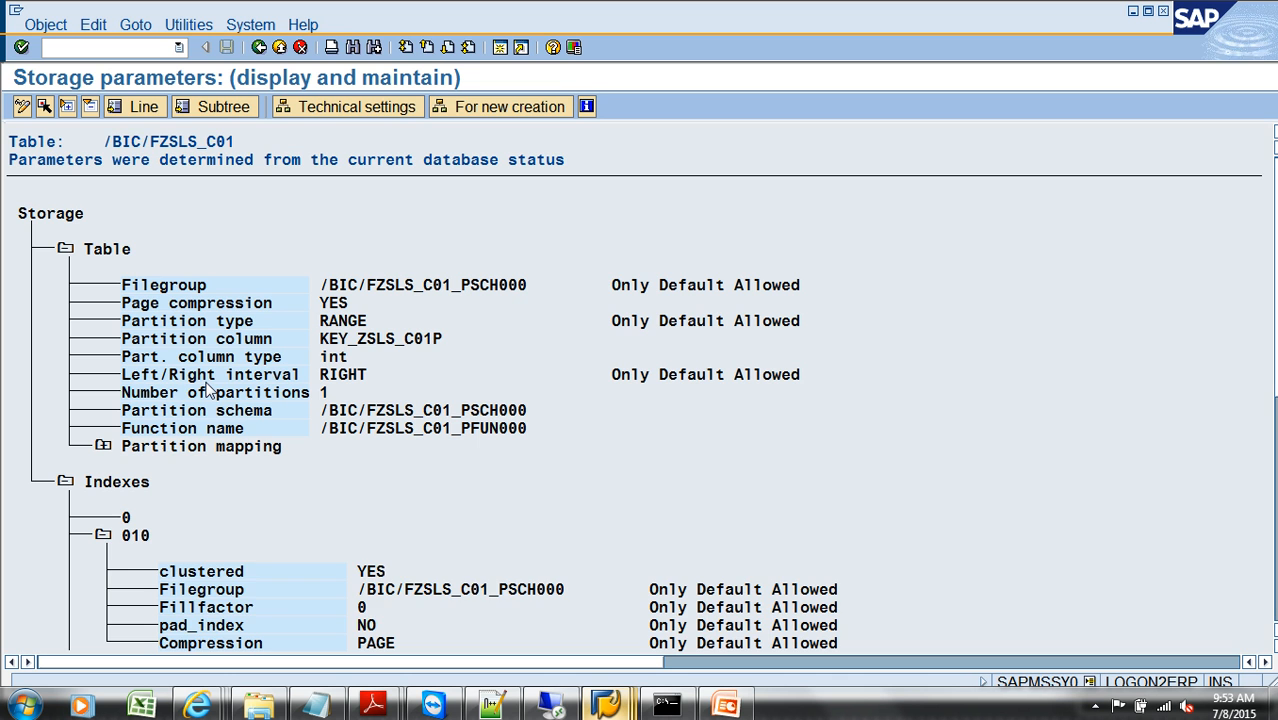
Step: Collapse the details of indexes 010, 020, 040 and 050 in the storage parameters tree
click(106, 537)
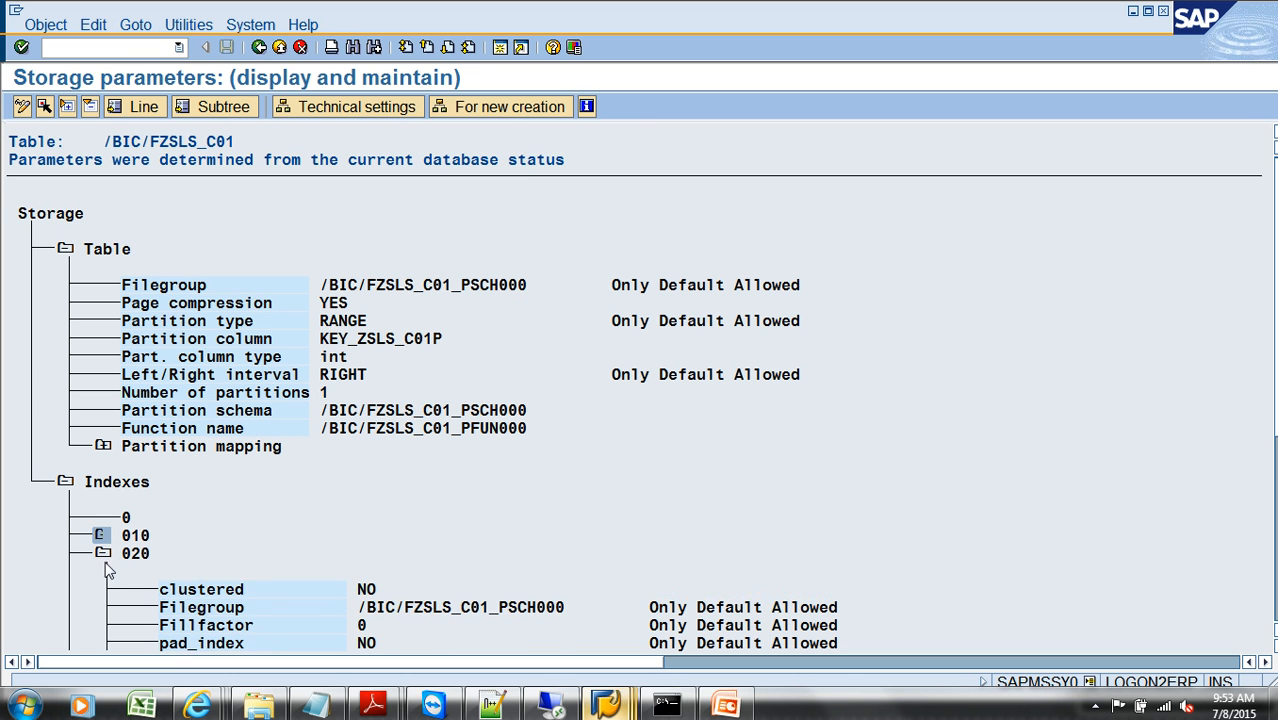
click(104, 555)
click(102, 572)
click(104, 590)
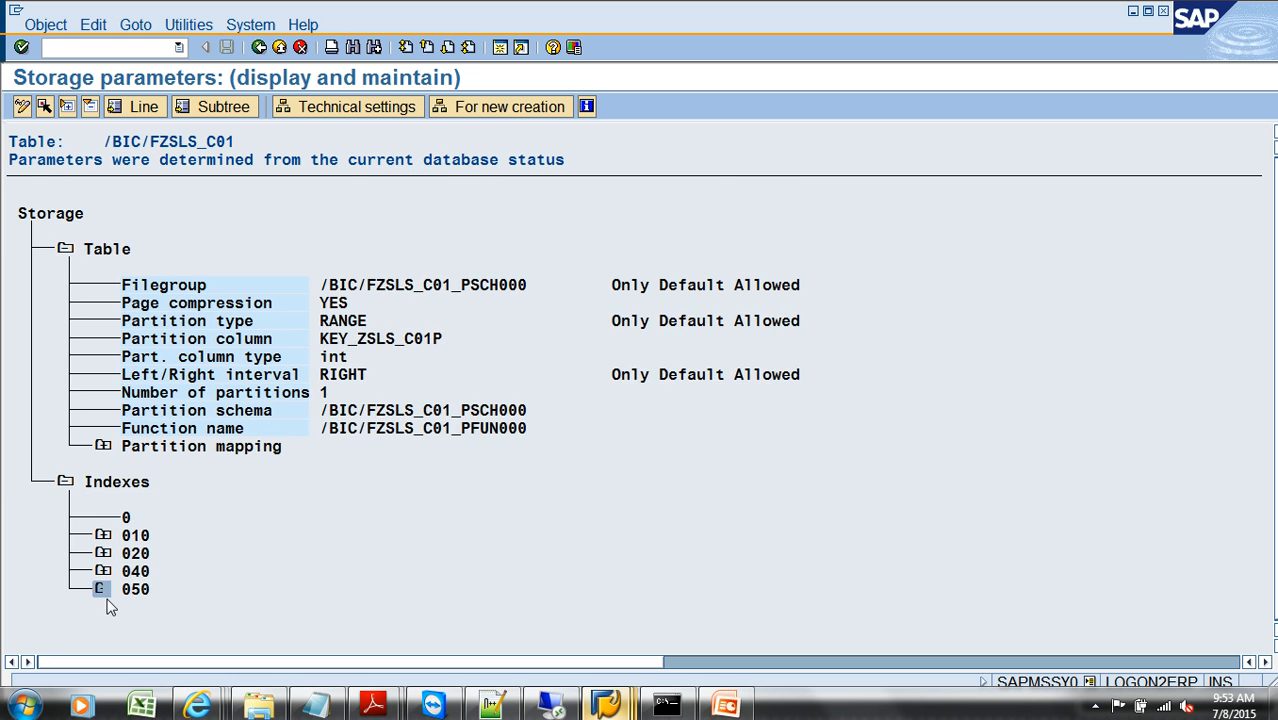
Step: Expand indexes 050, 040, 020 and 010 again and examine their clustered, filegroup and compression settings
click(104, 590)
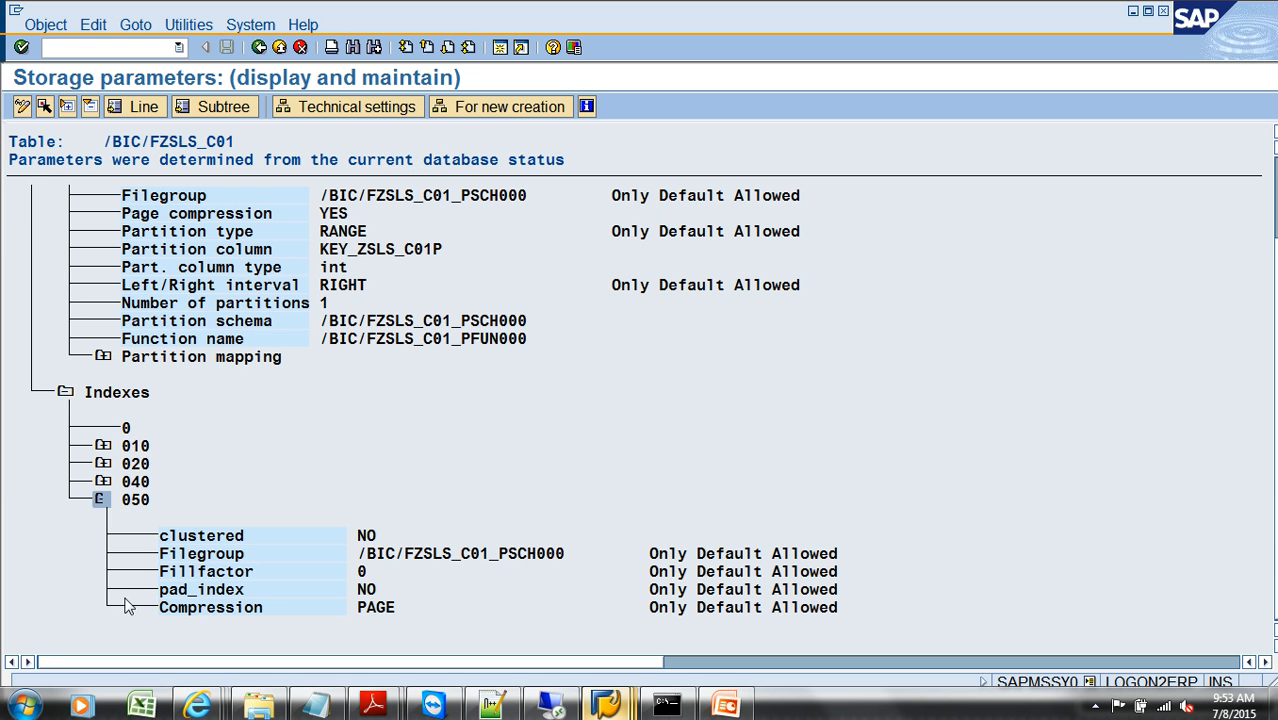
click(102, 481)
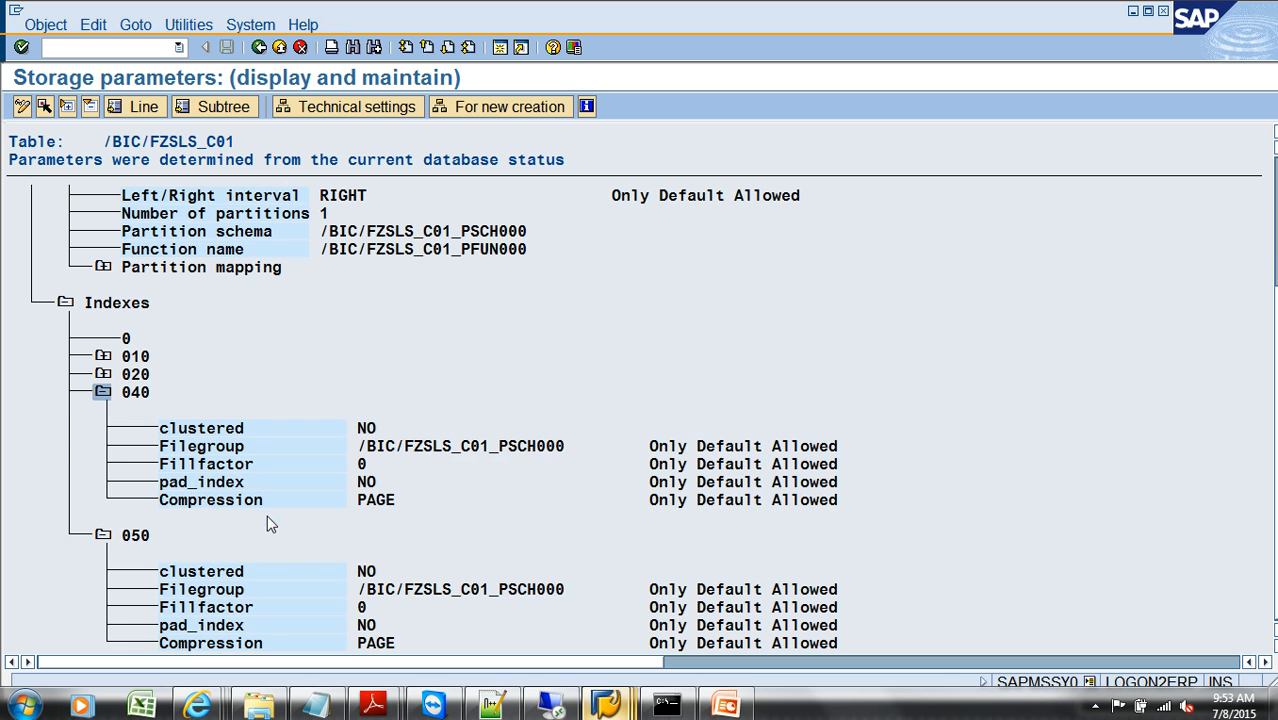
click(103, 375)
click(103, 357)
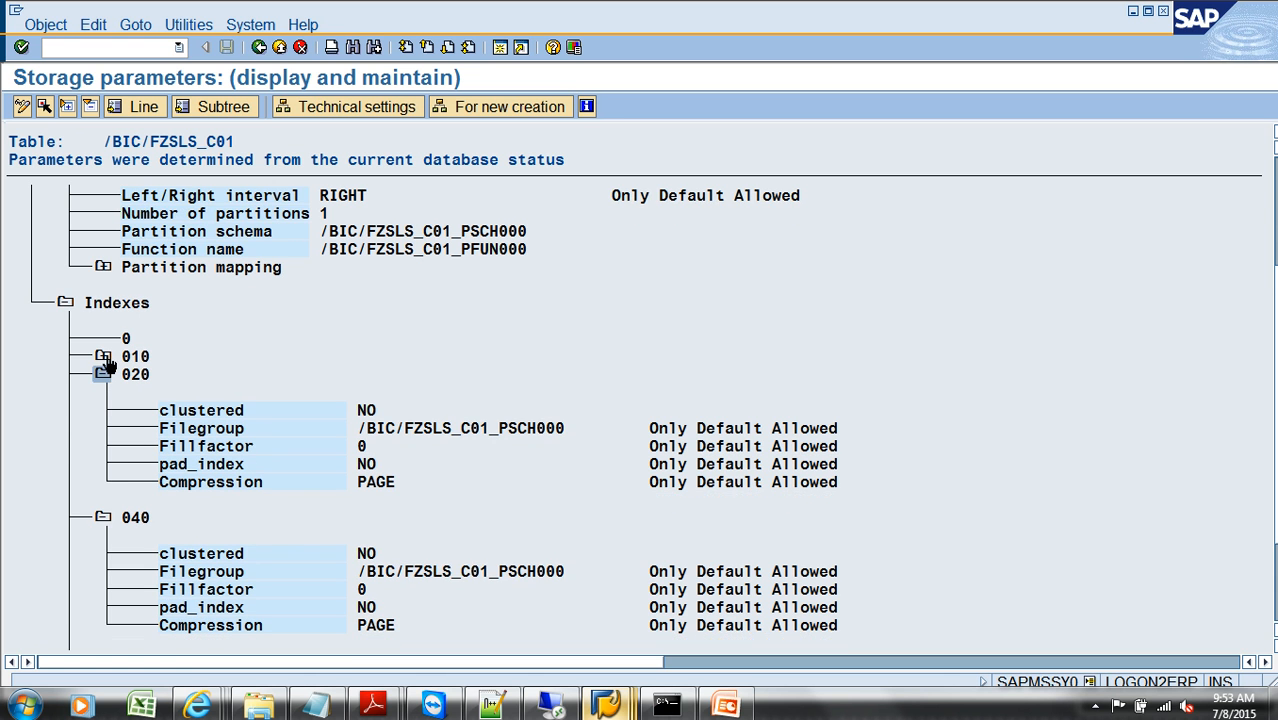
scroll(244, 454, down, 1)
scroll(244, 454, down, 4)
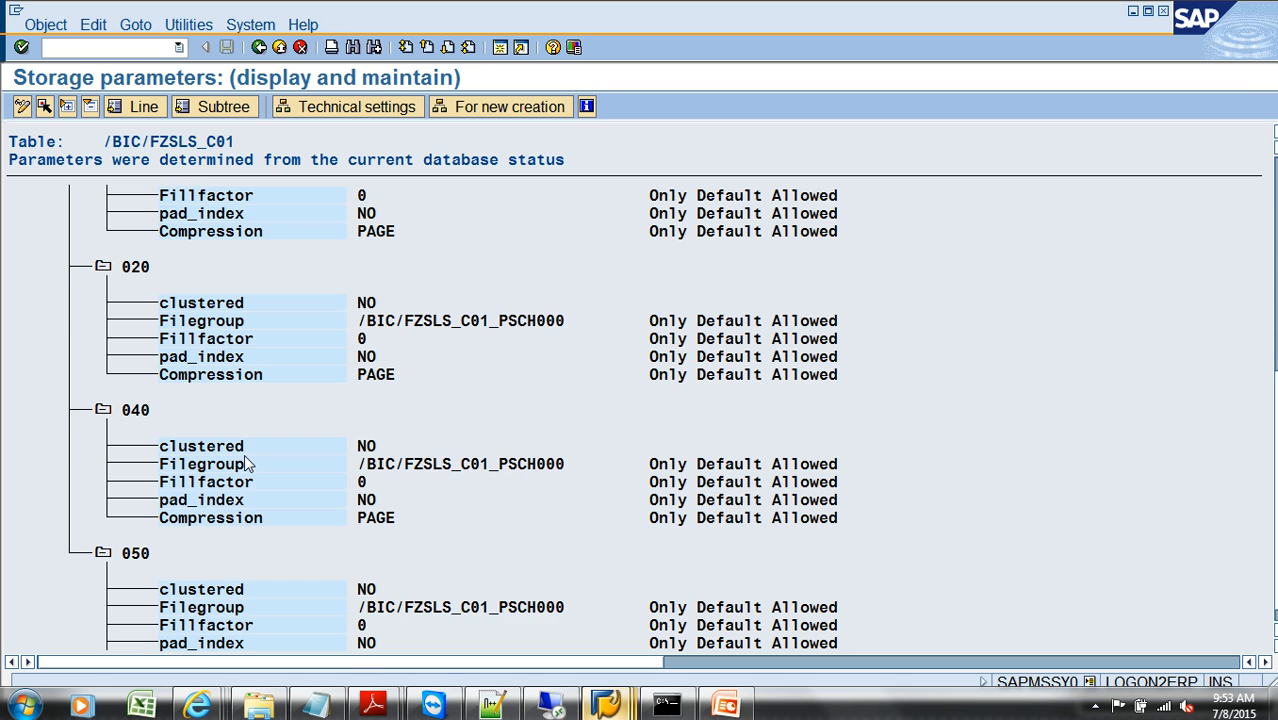
scroll(248, 464, down, 1)
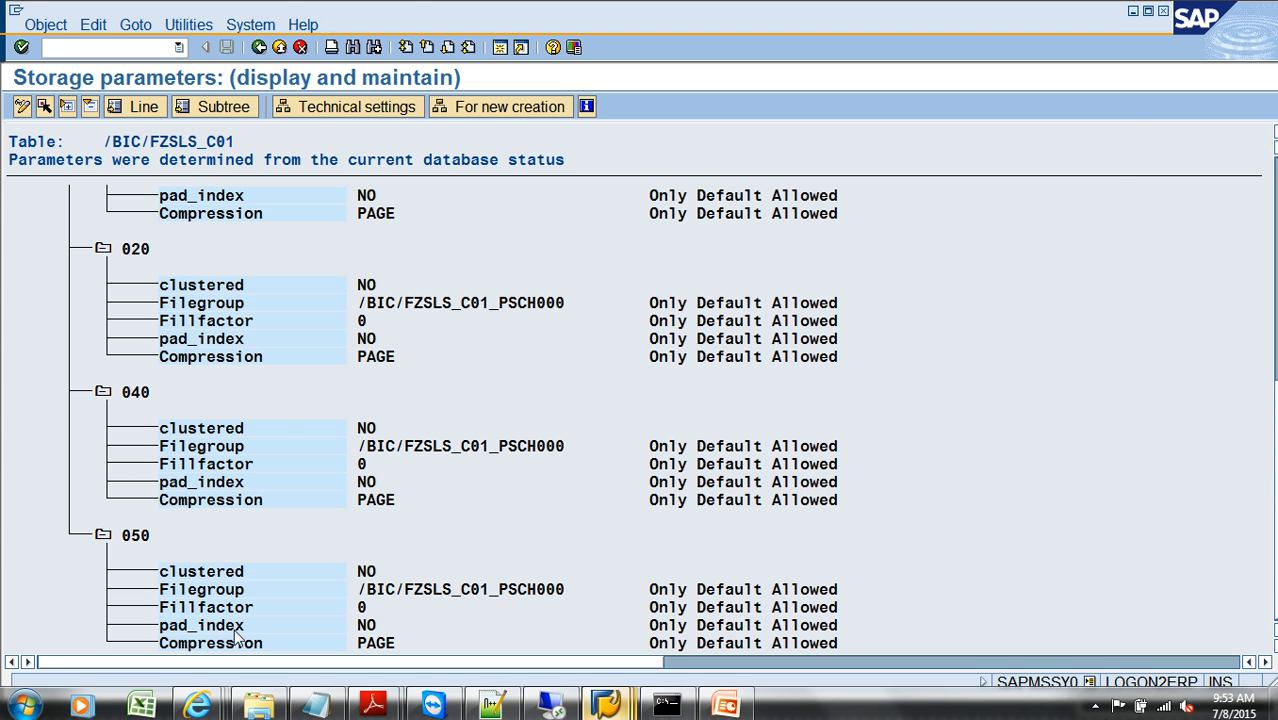
Step: Return to Manage InfoProvider, close the index creation dialog, and run the batch DB index deletion with an immediate start, refreshing its status
key(alt+Tab)
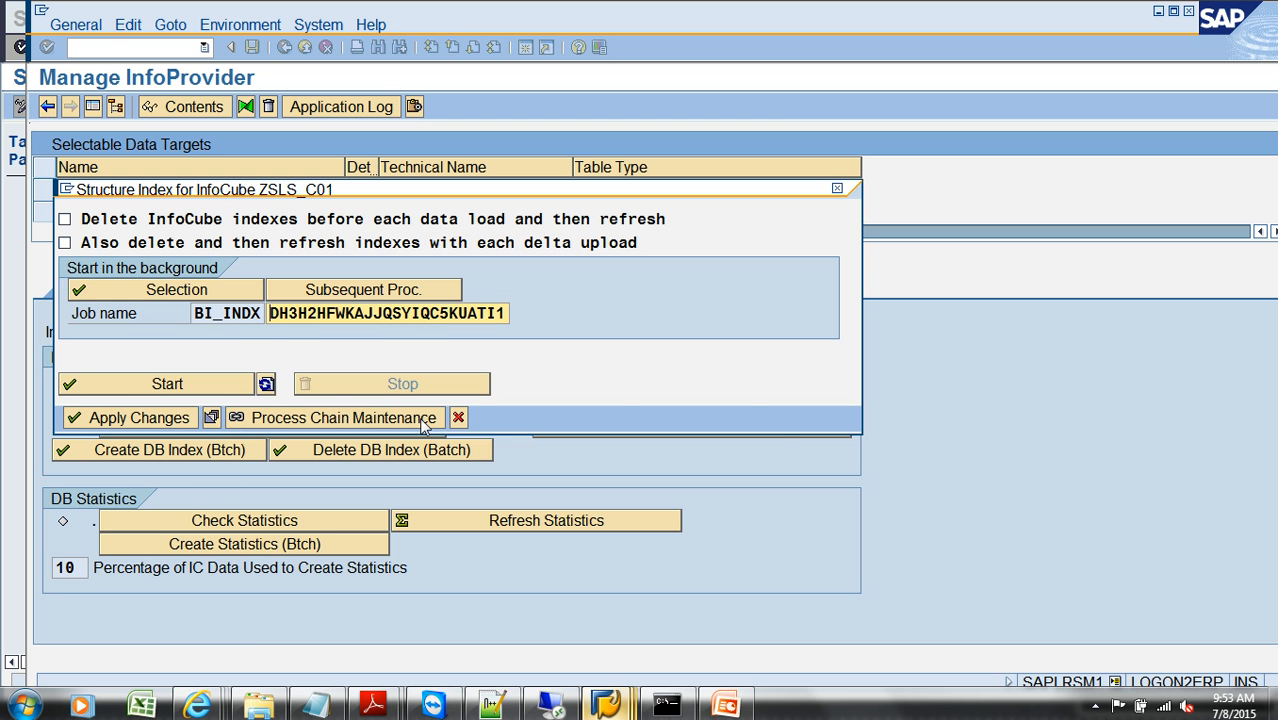
click(458, 418)
click(355, 450)
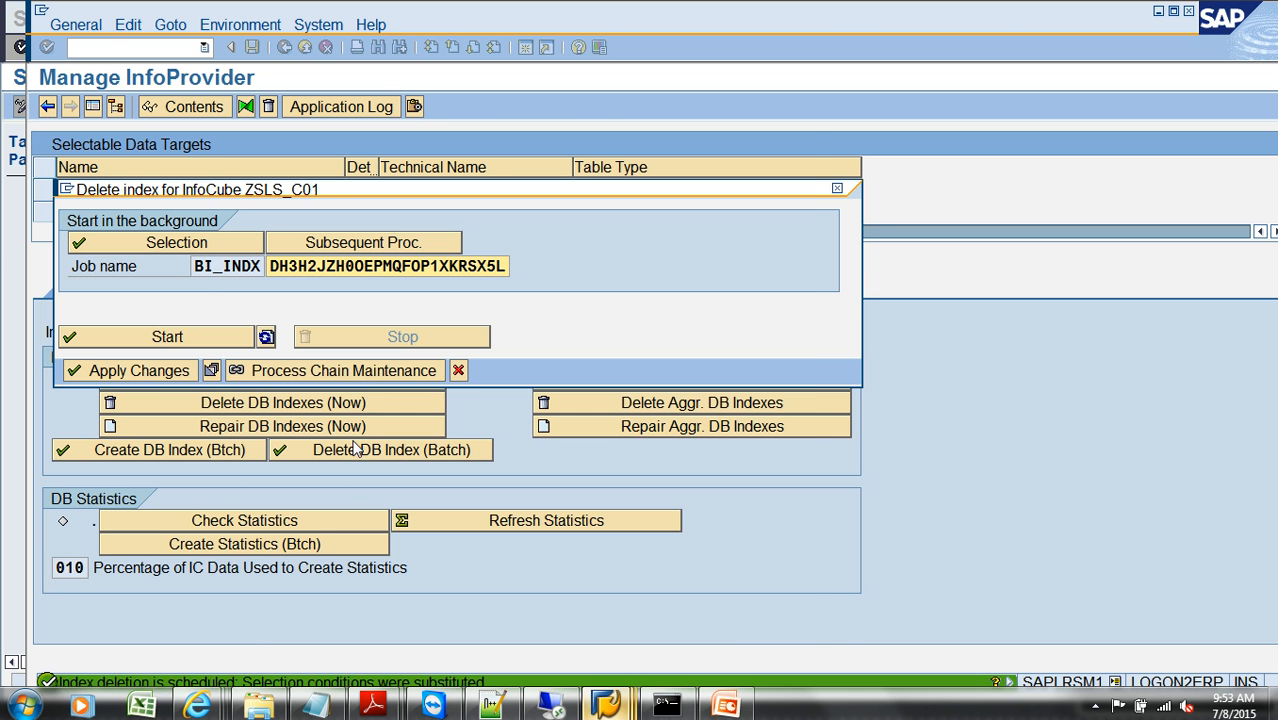
click(205, 246)
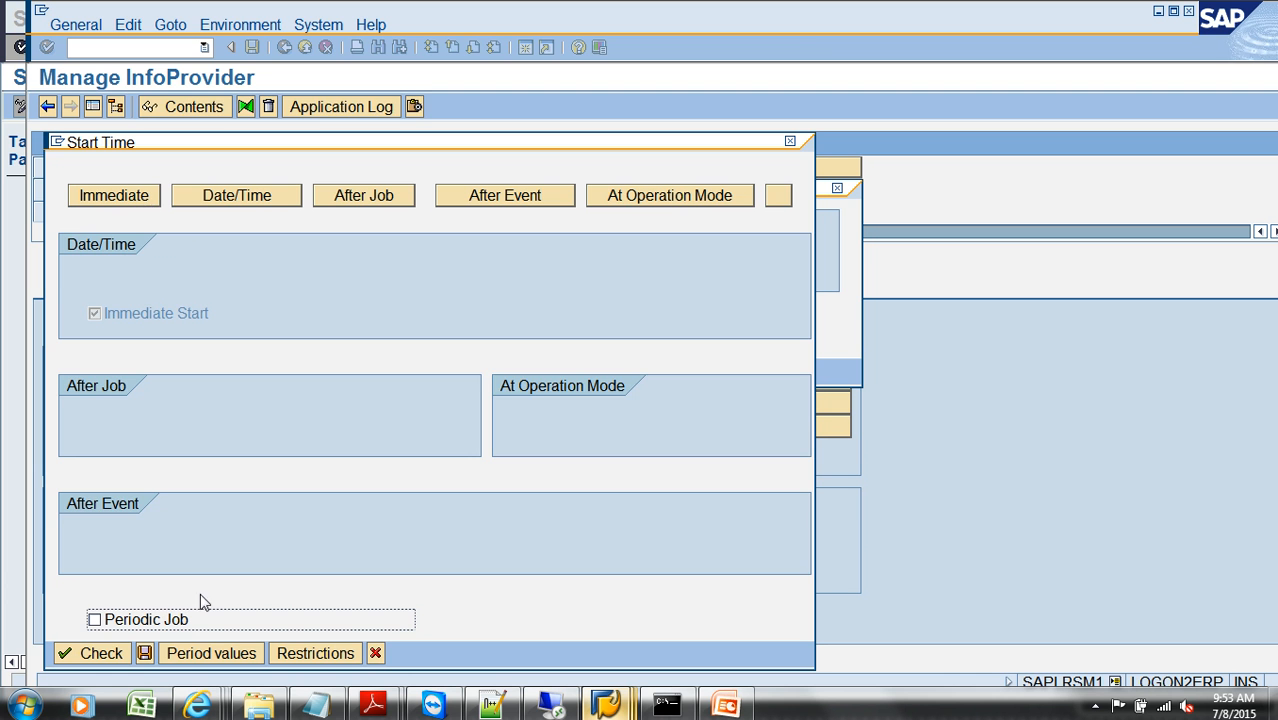
click(145, 653)
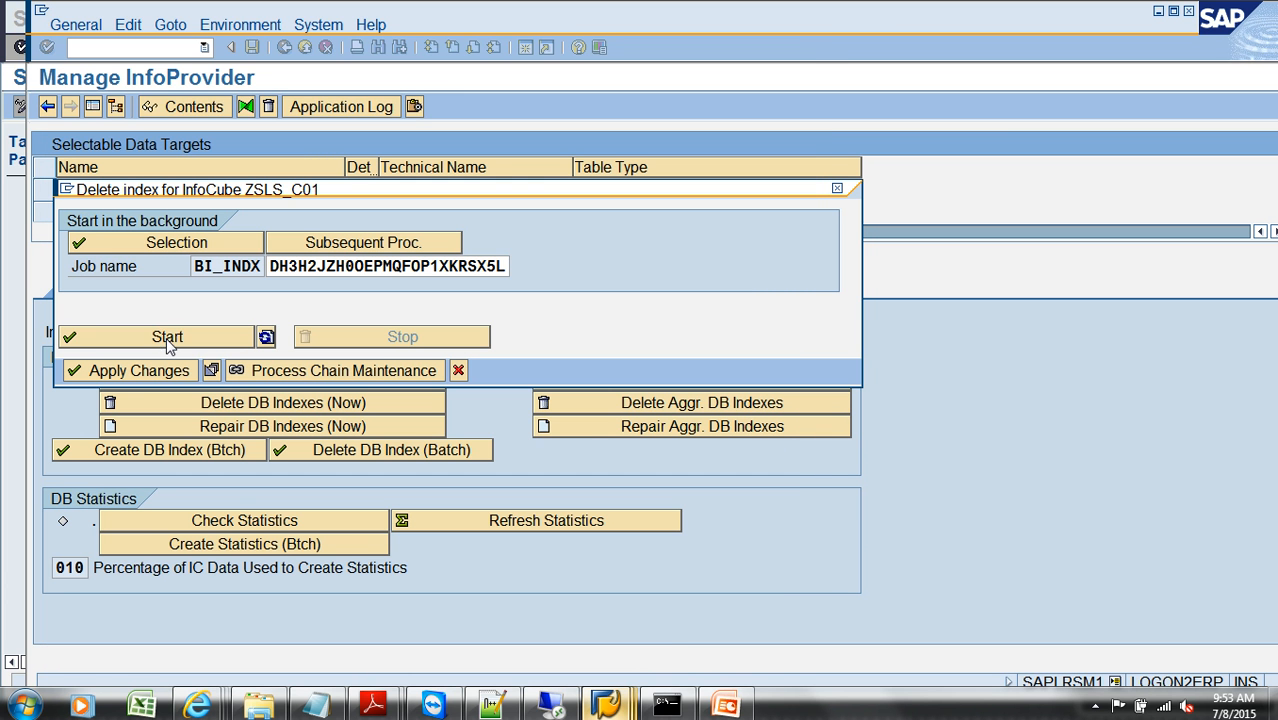
click(266, 337)
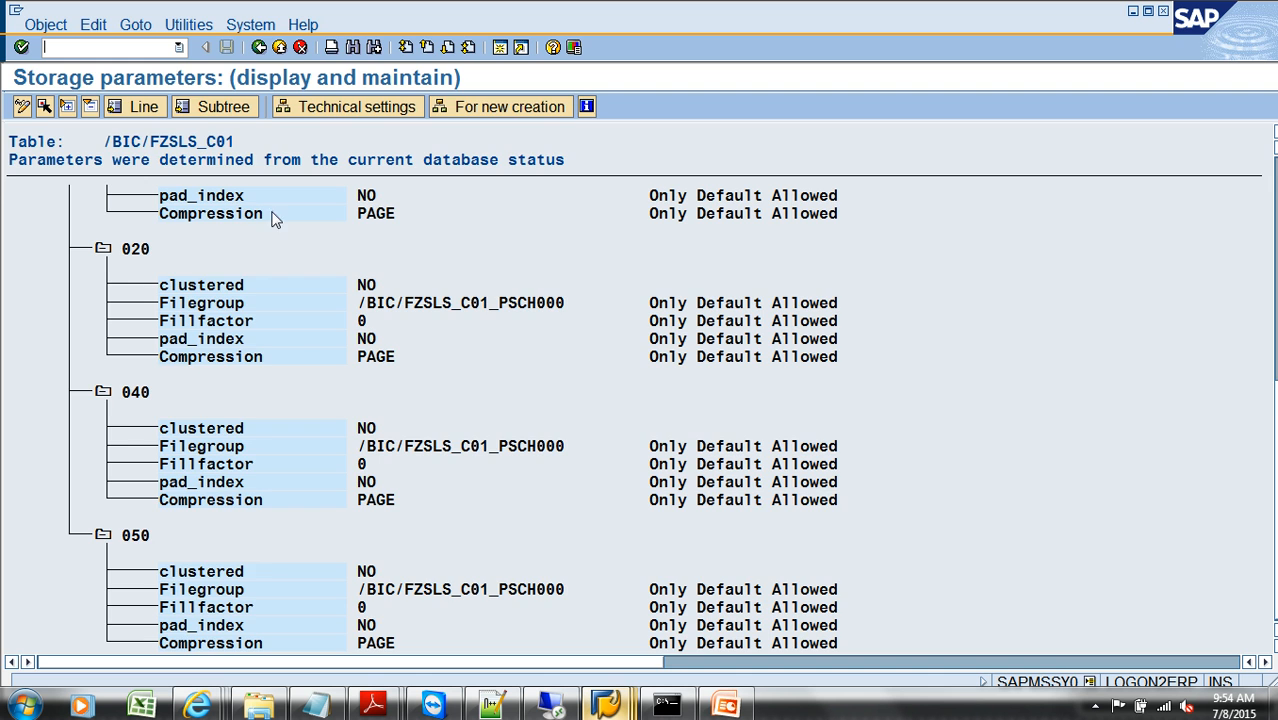
Step: Reload the storage parameters of table /BIC/FZSLS_C01 in the Database Utility session and examine its indexes, including the details of index 010
click(258, 47)
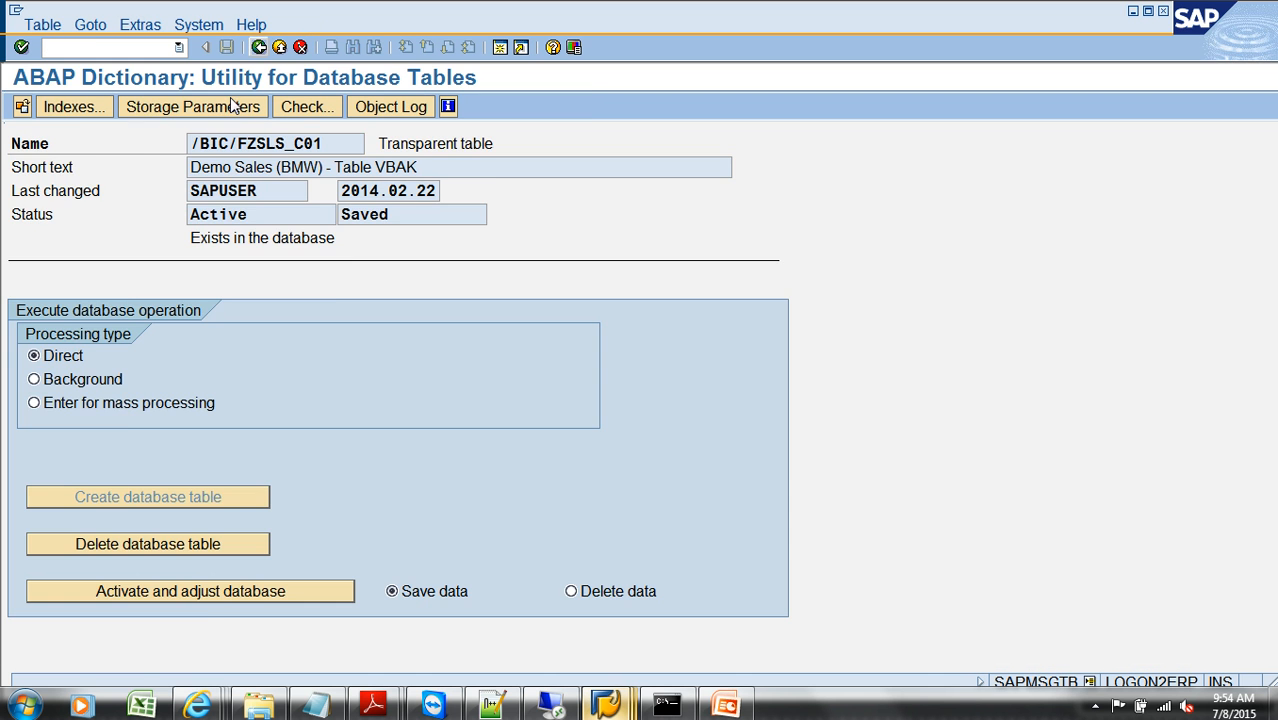
click(235, 107)
click(103, 535)
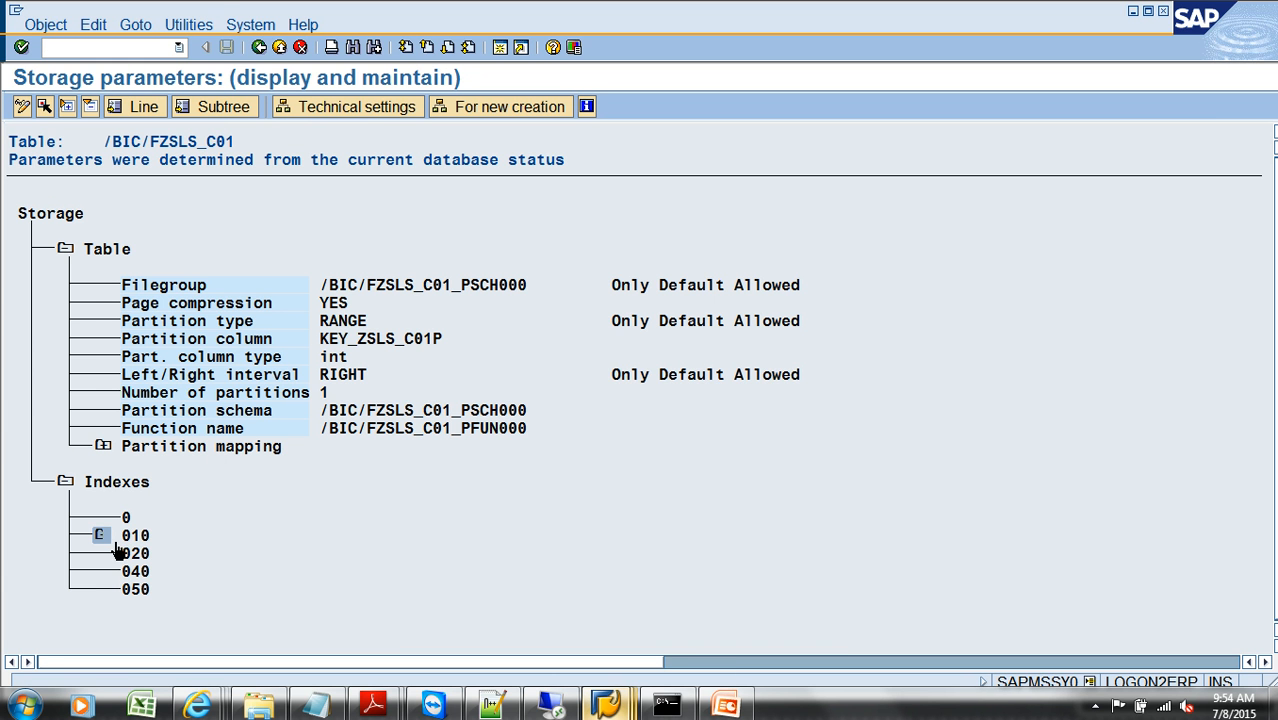
scroll(228, 556, right, 1)
scroll(228, 556, right, 1)
scroll(151, 570, left, 2)
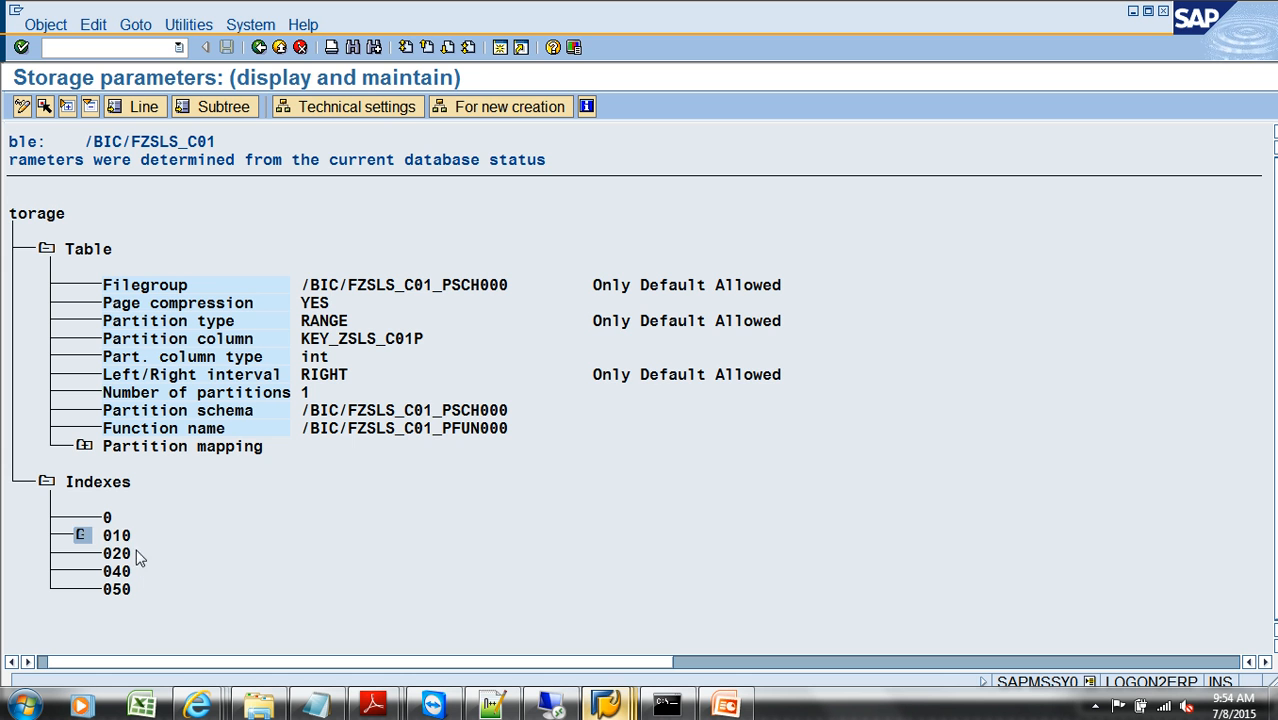
click(84, 538)
scroll(97, 506, down, 1)
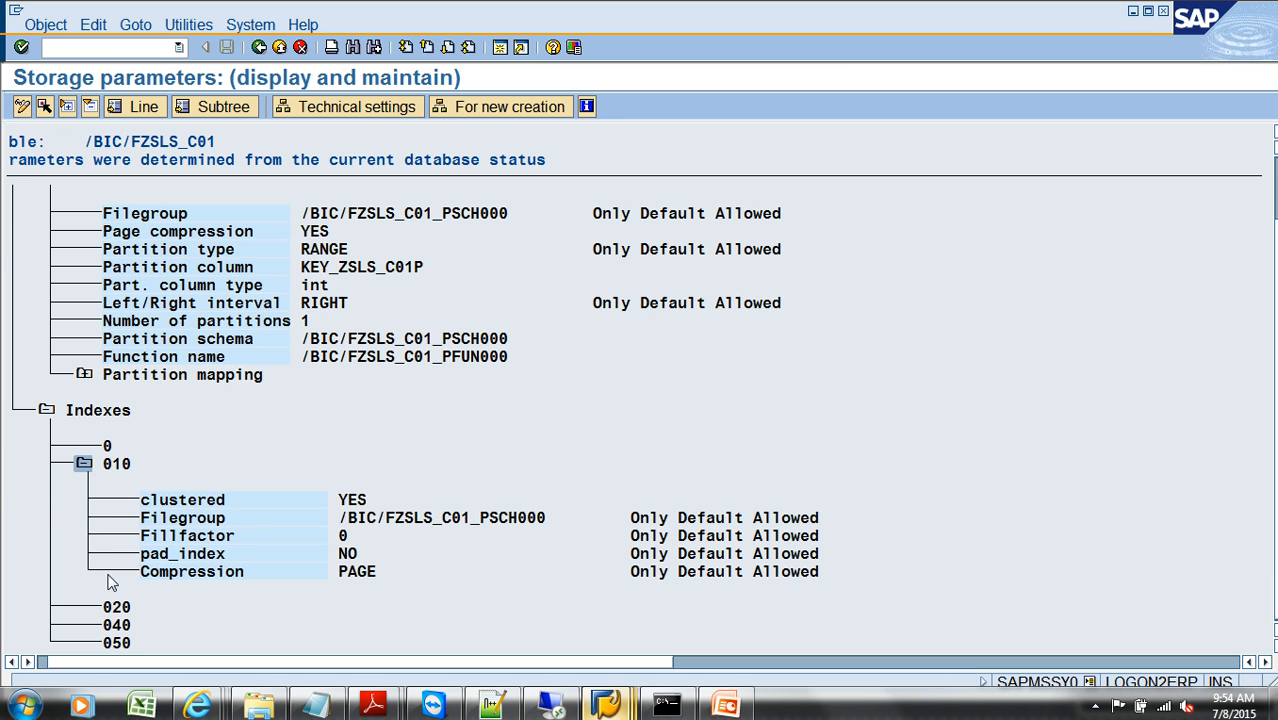
Step: Leave the storage parameters, return to the Manage InfoProvider session and apply the changes of the index deletion job
mouse_move(192, 703)
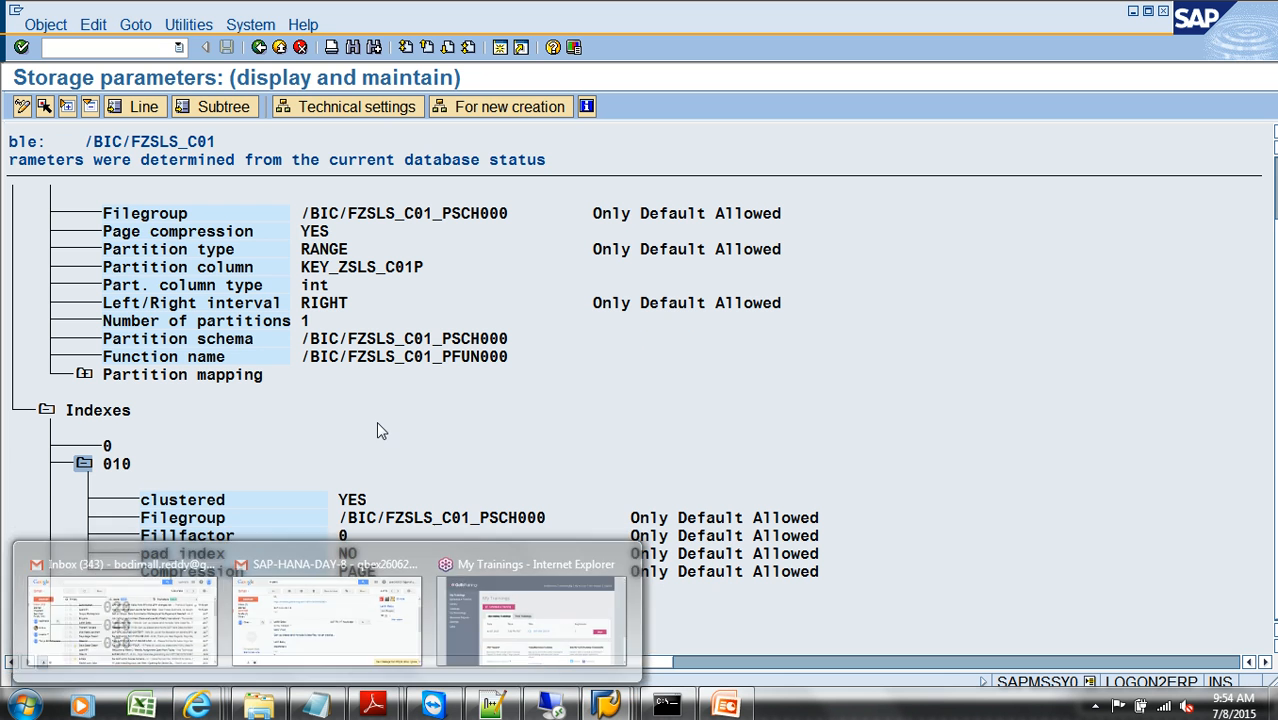
click(270, 47)
click(270, 47)
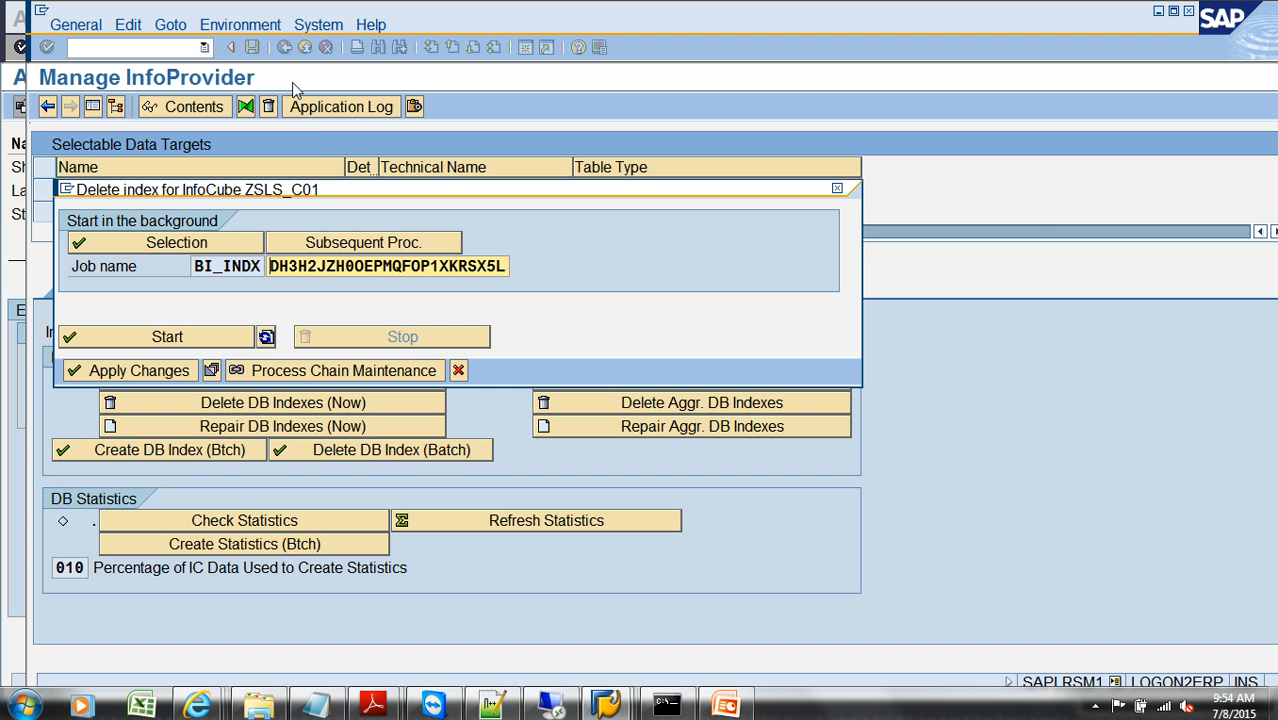
click(136, 370)
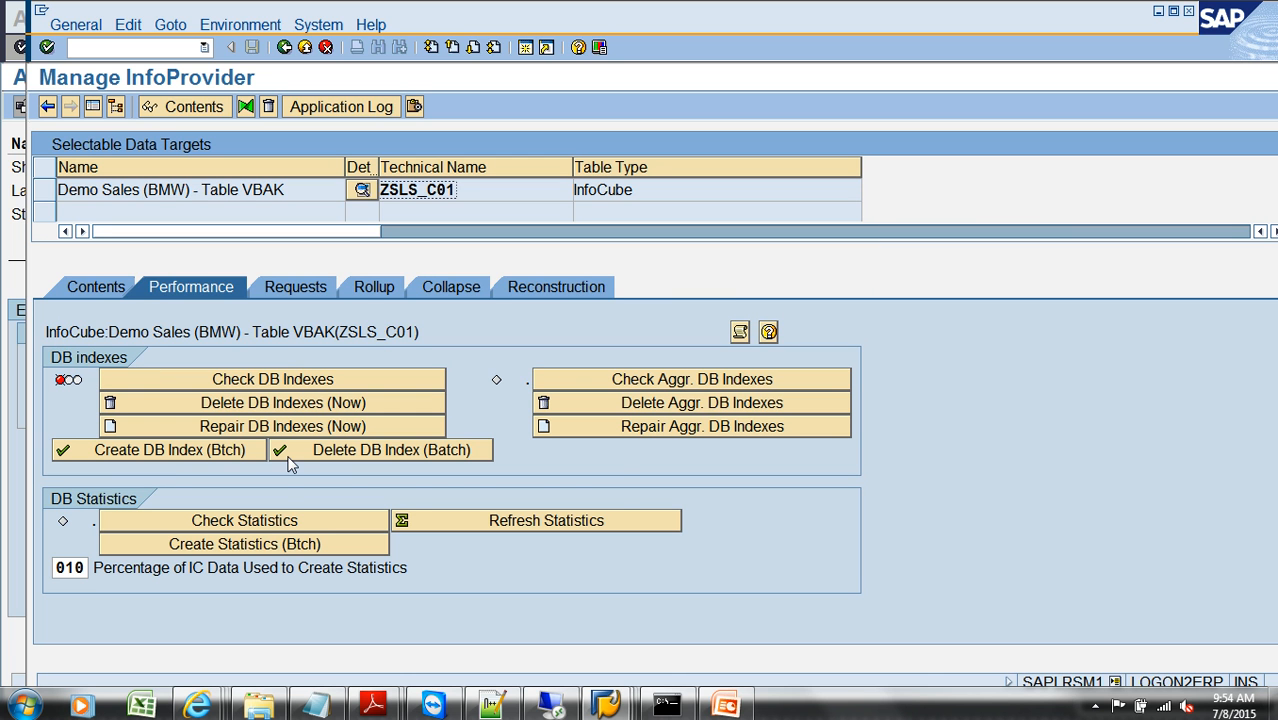